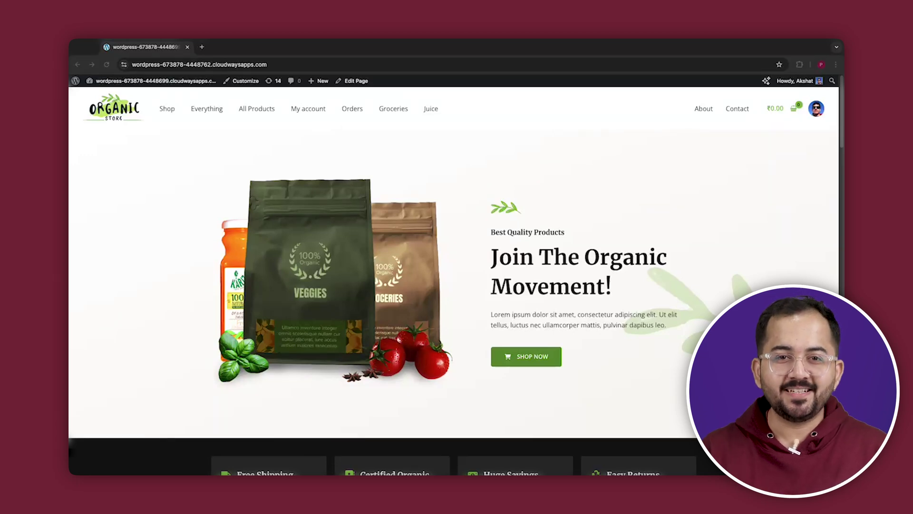
Step: Scroll the Organic Store homepage down to its footer and try the footer's About link
scroll(453, 281, "down", 20)
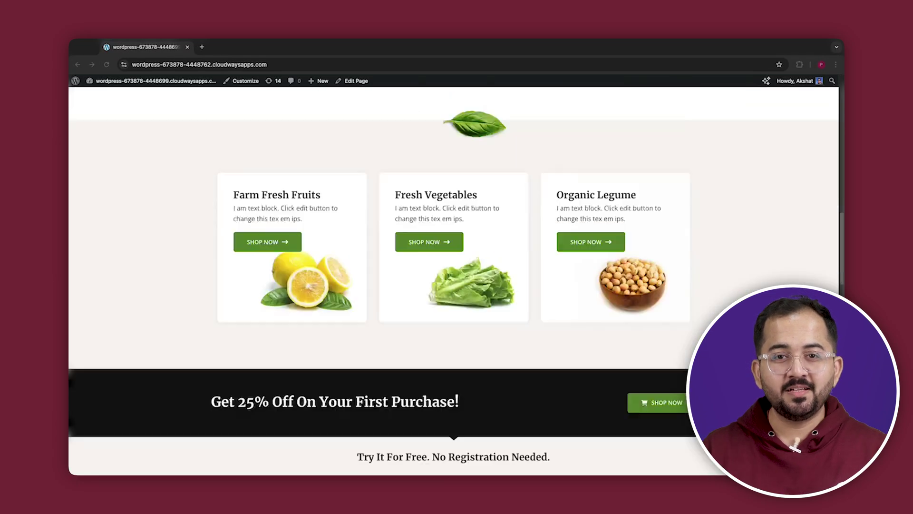
scroll(454, 280, "down", 15)
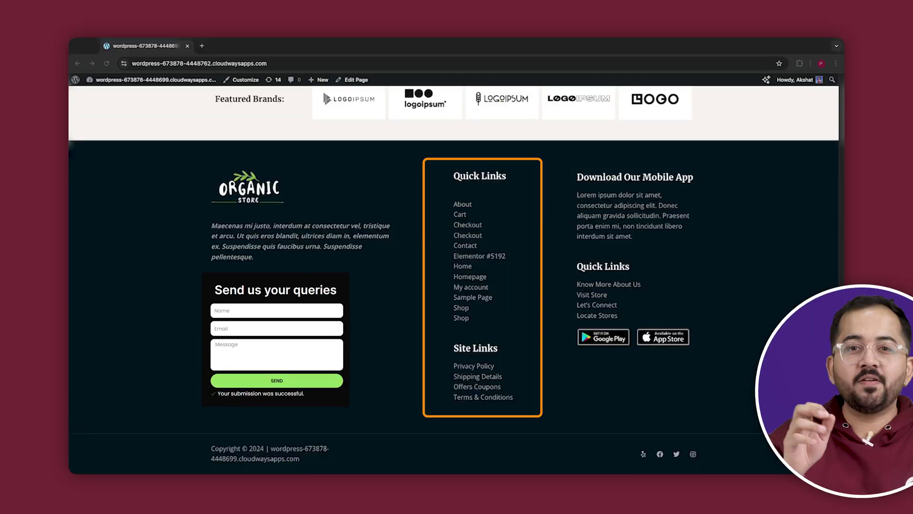
left_click(464, 204)
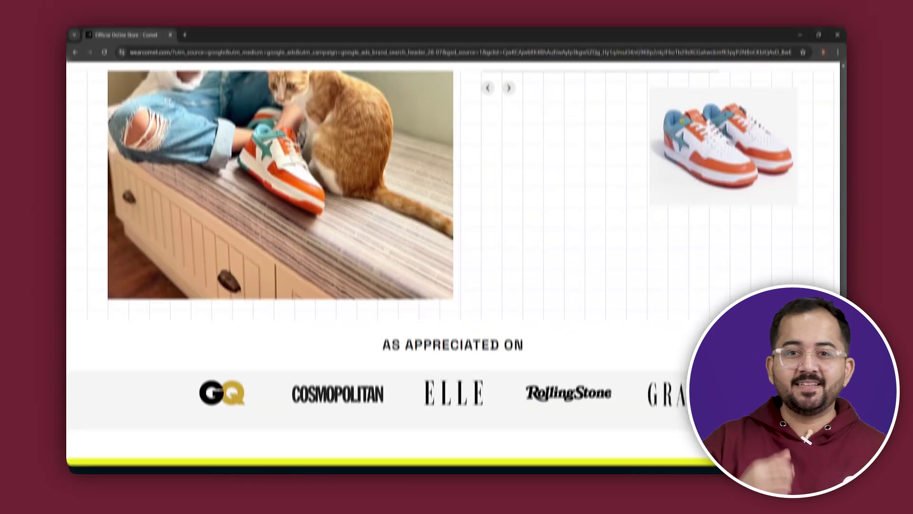
Step: Scroll further down the footer and submit its queries form
scroll(454, 257, "down", 10)
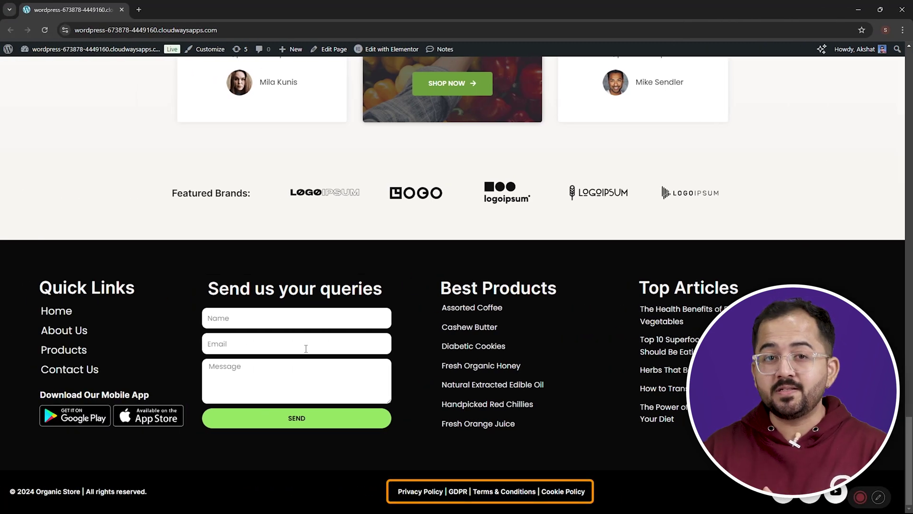
left_click(322, 421)
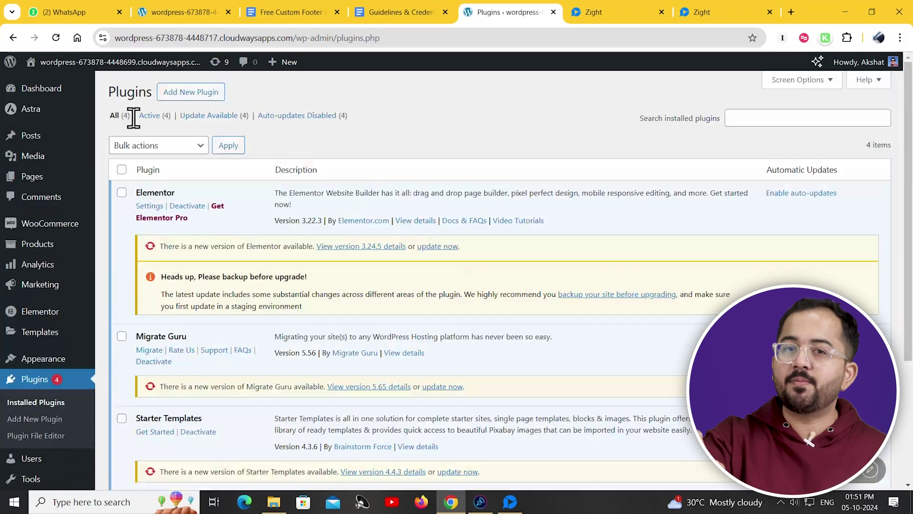
Step: Search for and install the Elementor Header & Footer Builder plugin
left_click(202, 95)
type("elementor header and footer")
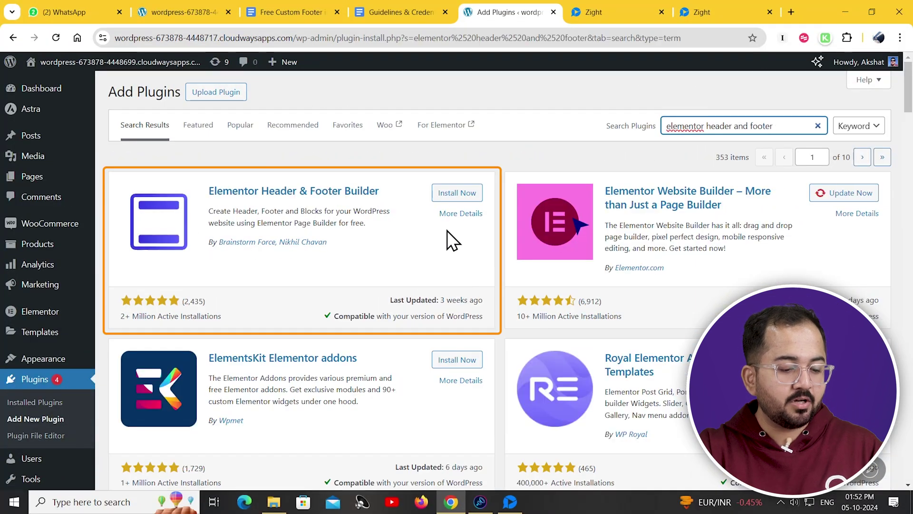
left_click(451, 194)
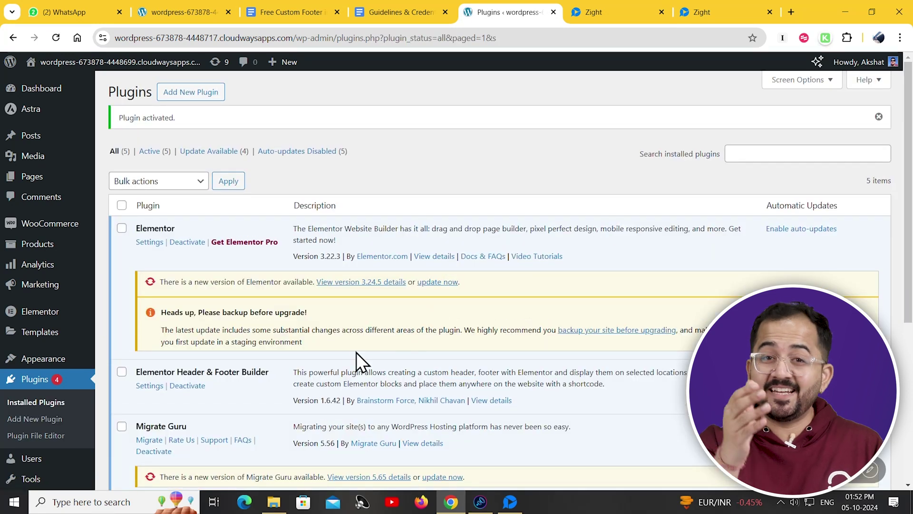
Step: Publish New Footer as a Footer for Entire Website, All users, Elementor Full Width template
left_click(151, 386)
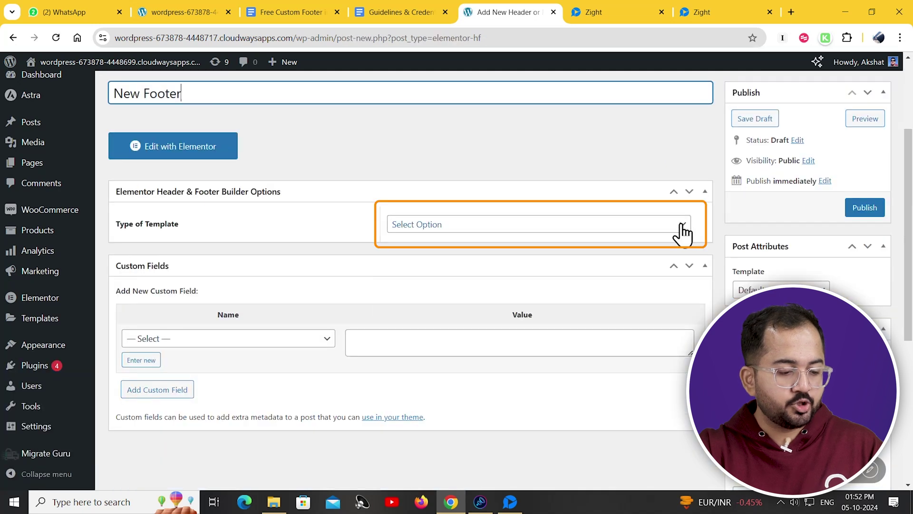
left_click(680, 225)
left_click(432, 289)
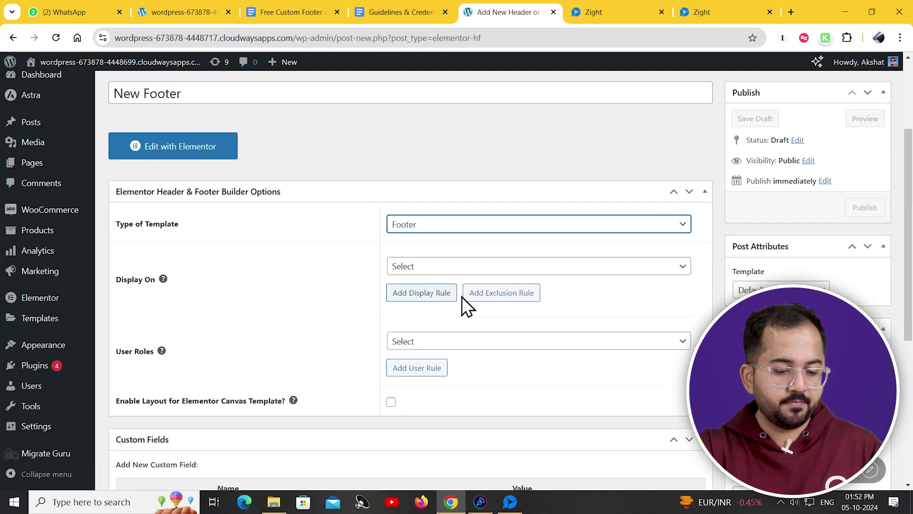
left_click(545, 266)
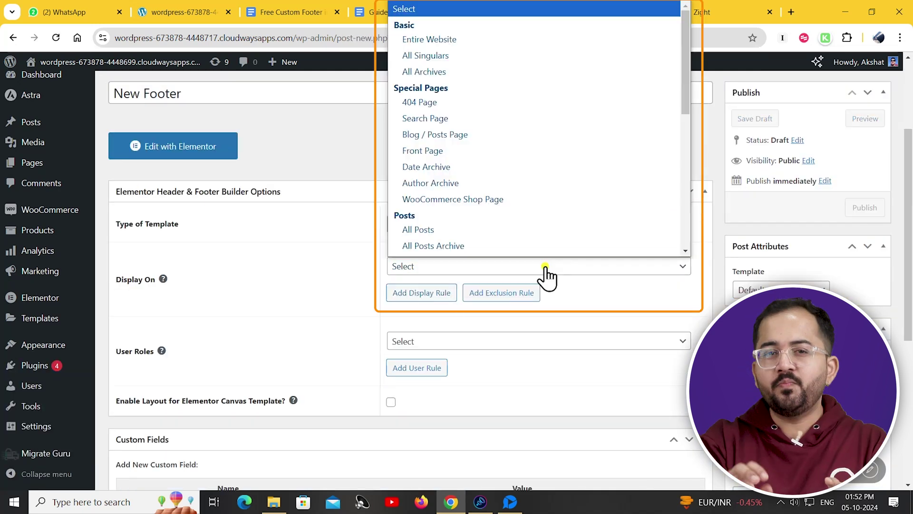
left_click(450, 40)
left_click(479, 359)
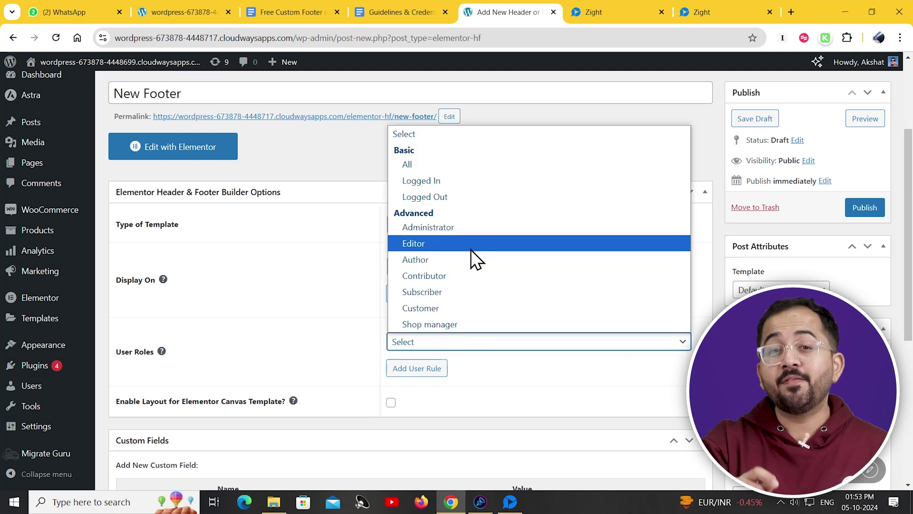
left_click(457, 178)
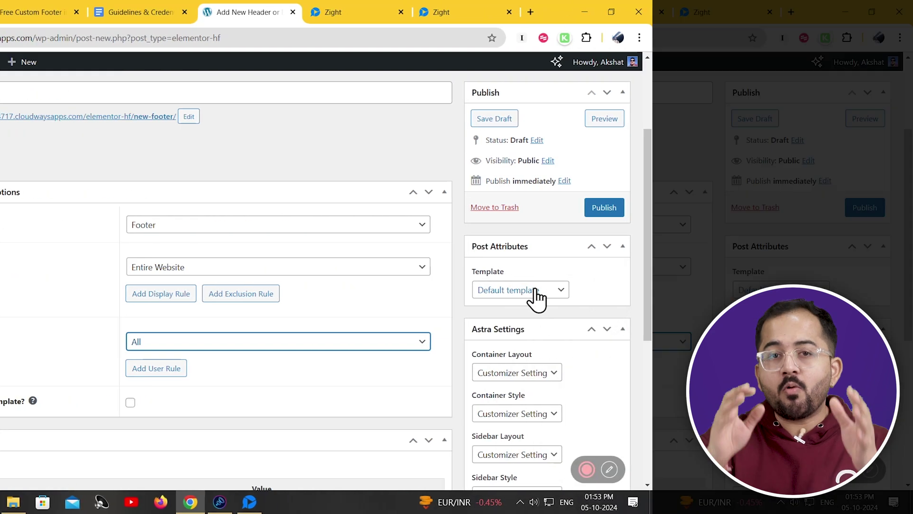
left_click(535, 291)
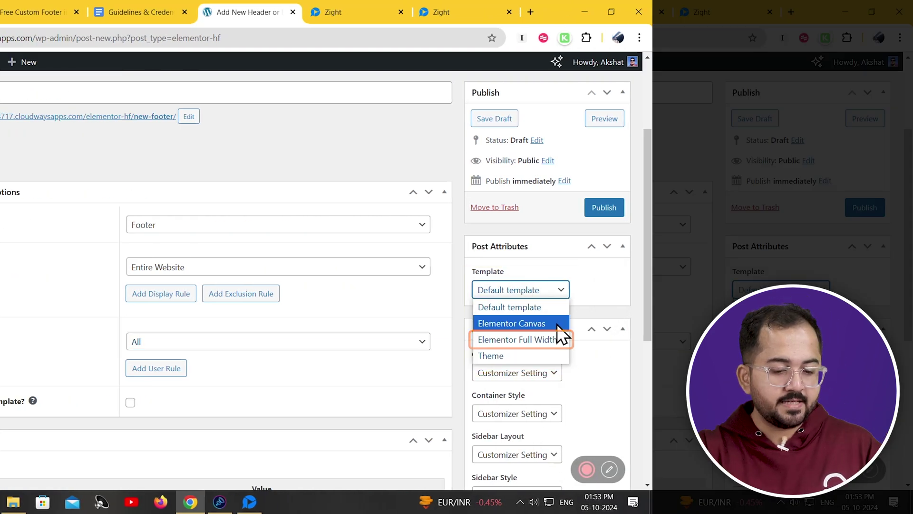
left_click(523, 339)
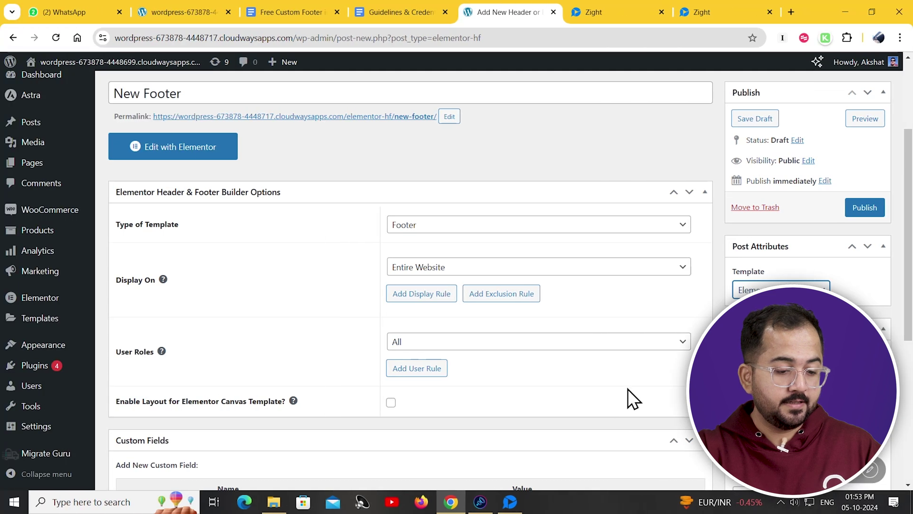
left_click(858, 209)
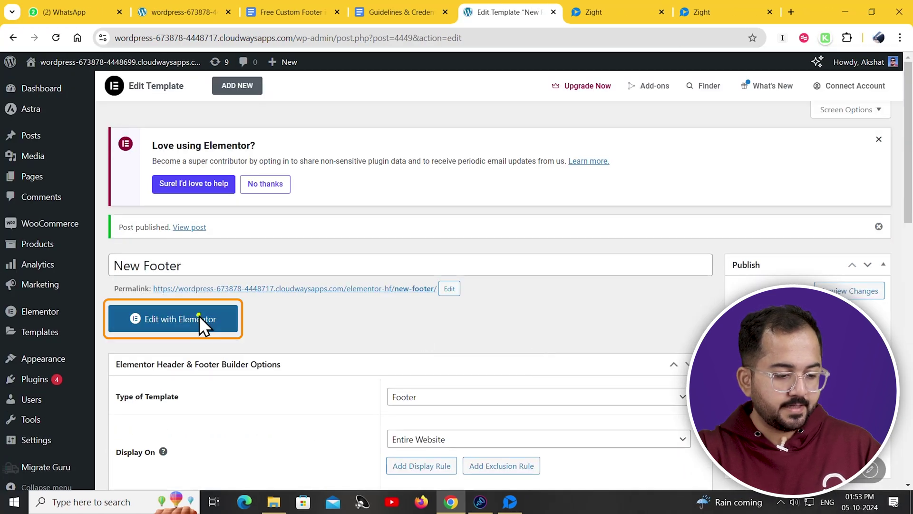
Step: Open the footer in Elementor and add a four-column flexbox container 1600 px wide
left_click(199, 316)
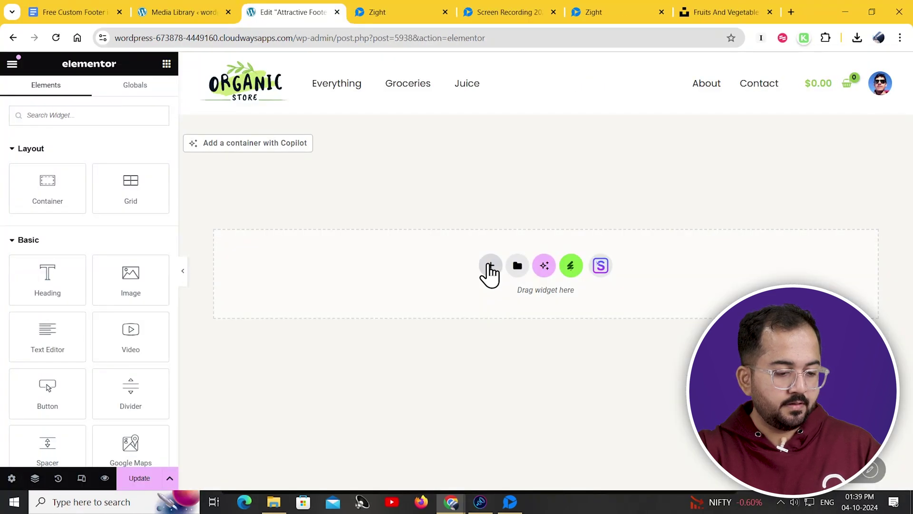
left_click(488, 265)
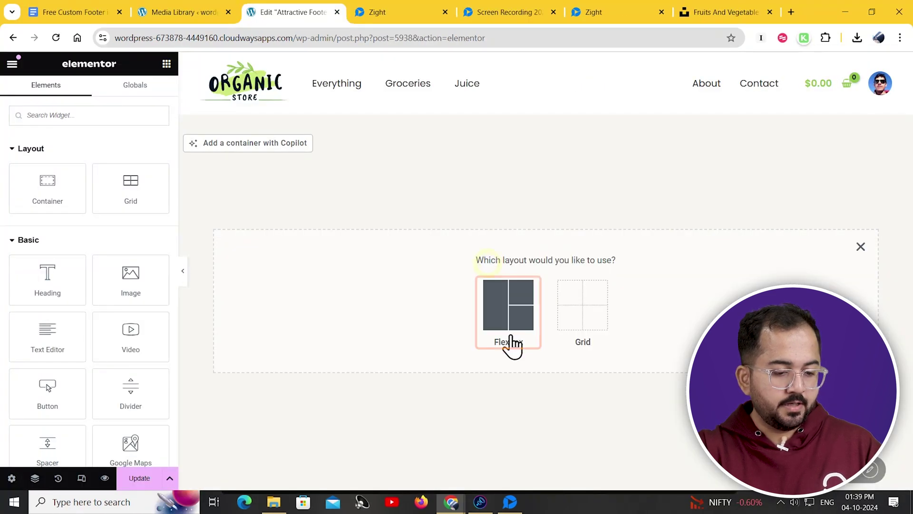
left_click(509, 342)
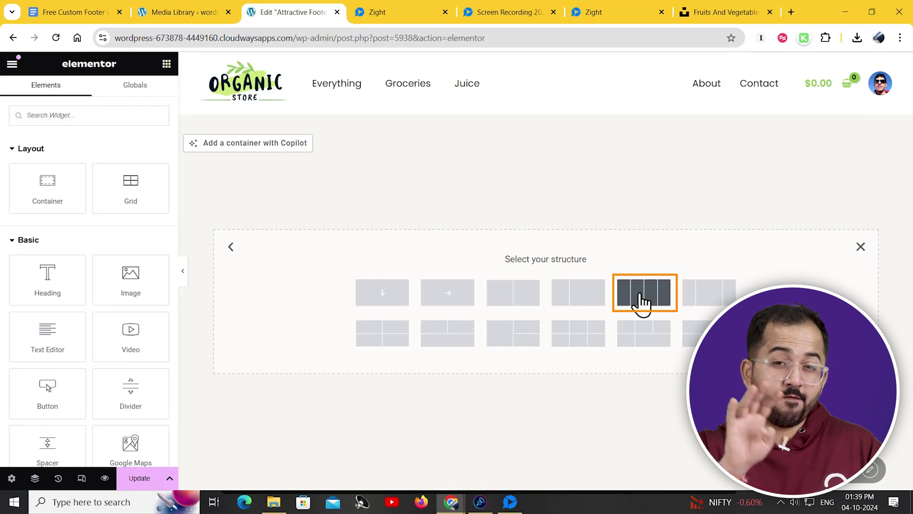
left_click(642, 299)
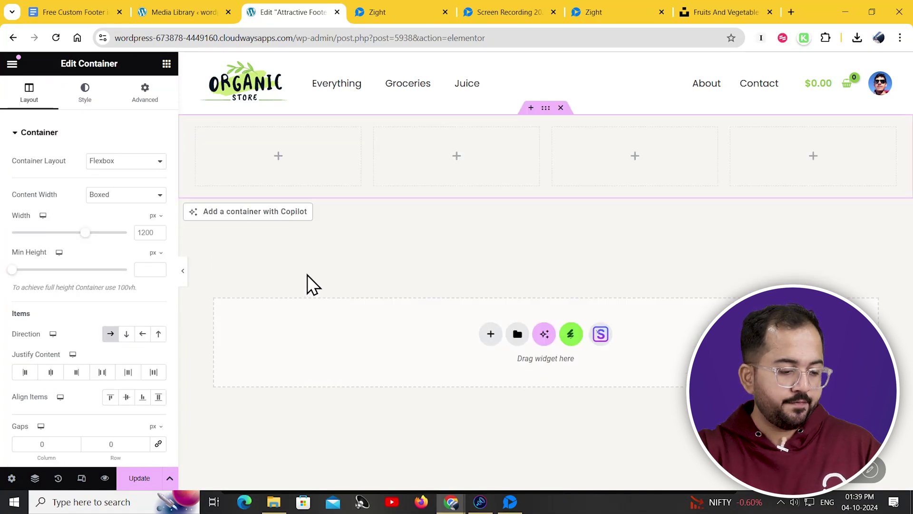
left_click_drag(85, 232, 126, 237)
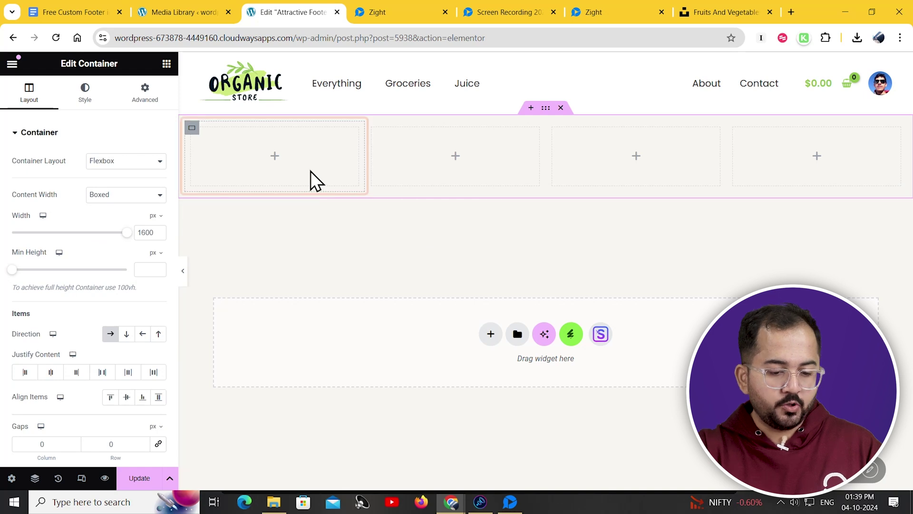
Step: Add a 'Quick Links' heading to the first column
left_click(277, 155)
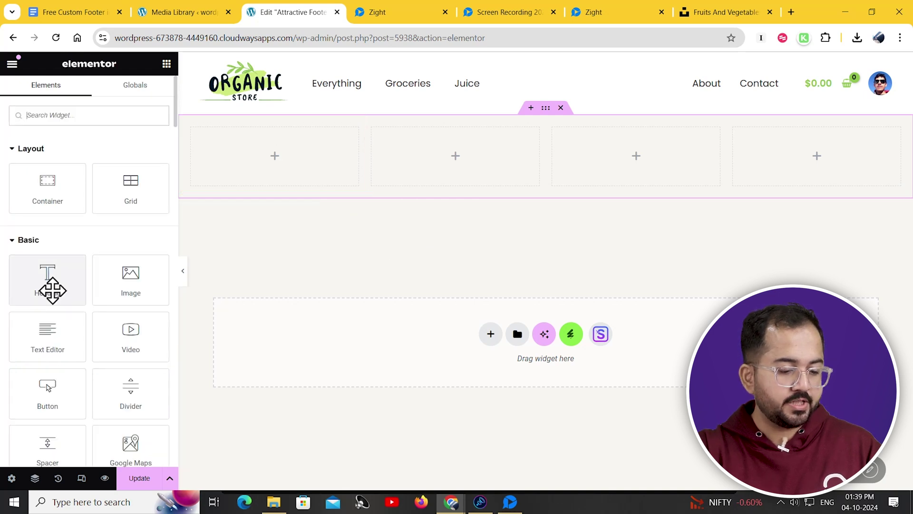
left_click_drag(51, 289, 285, 159)
left_click_drag(131, 179, 14, 180)
type("Quick ")
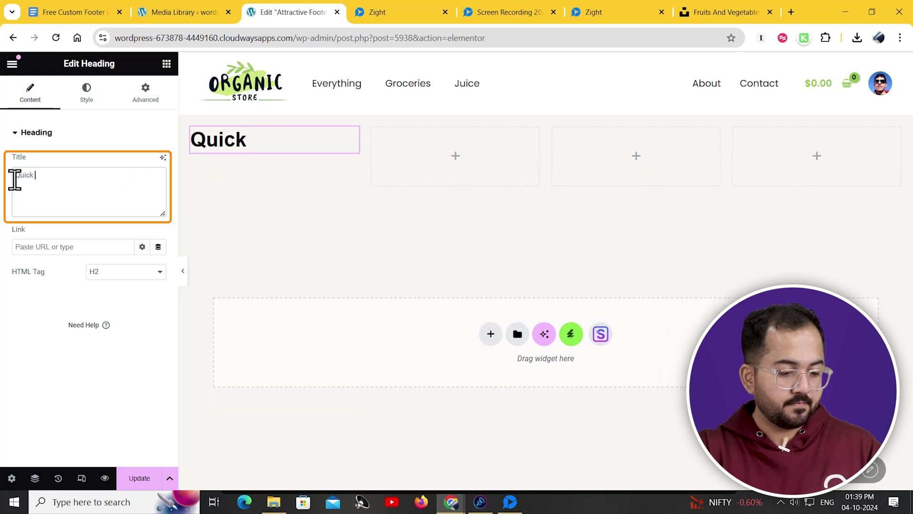
type("Links")
left_click(86, 91)
Step: Place a four-item icon list under the Quick Links heading
left_click(166, 64)
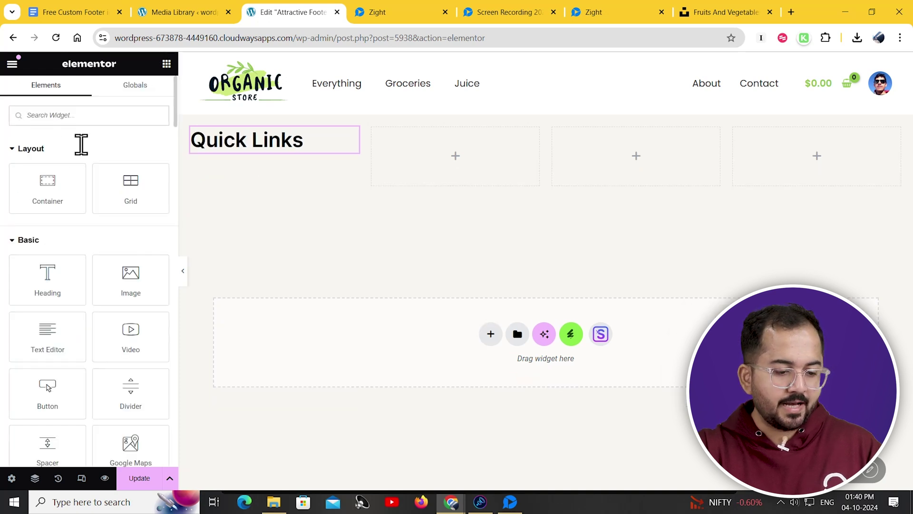
type("icon")
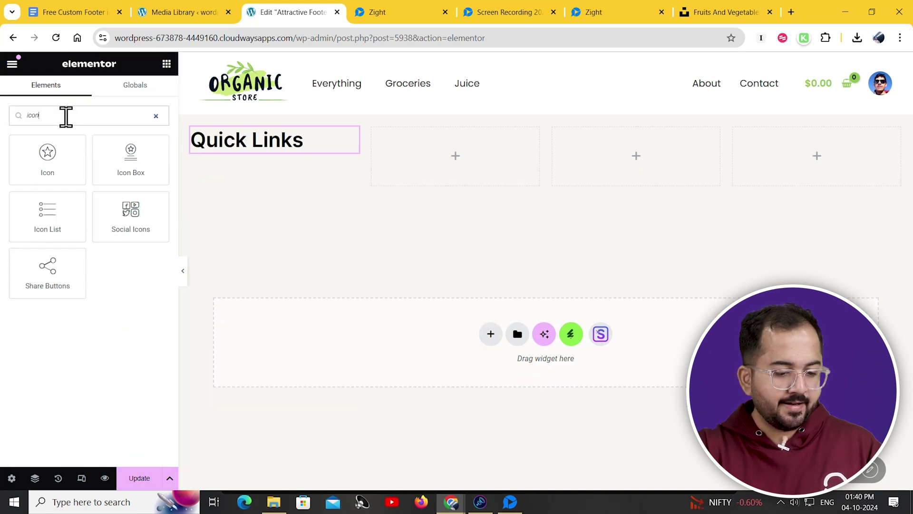
left_click_drag(45, 214, 272, 161)
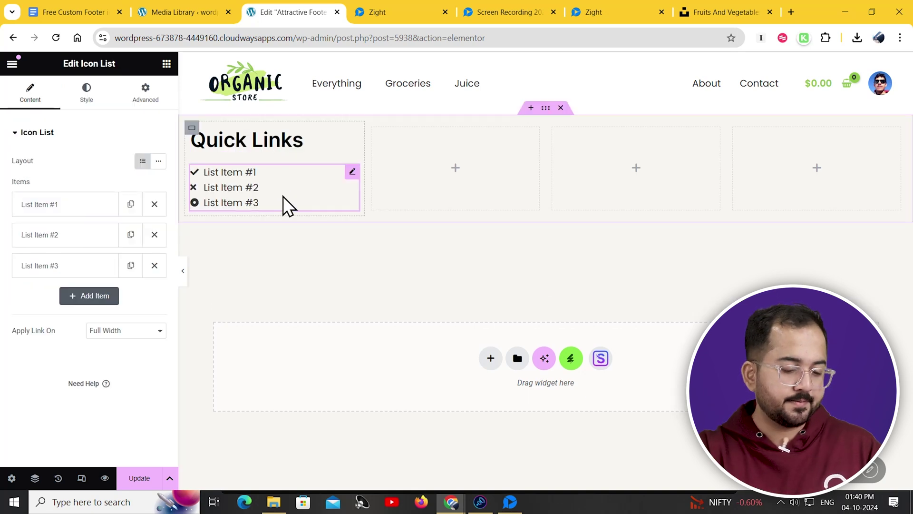
left_click(85, 297)
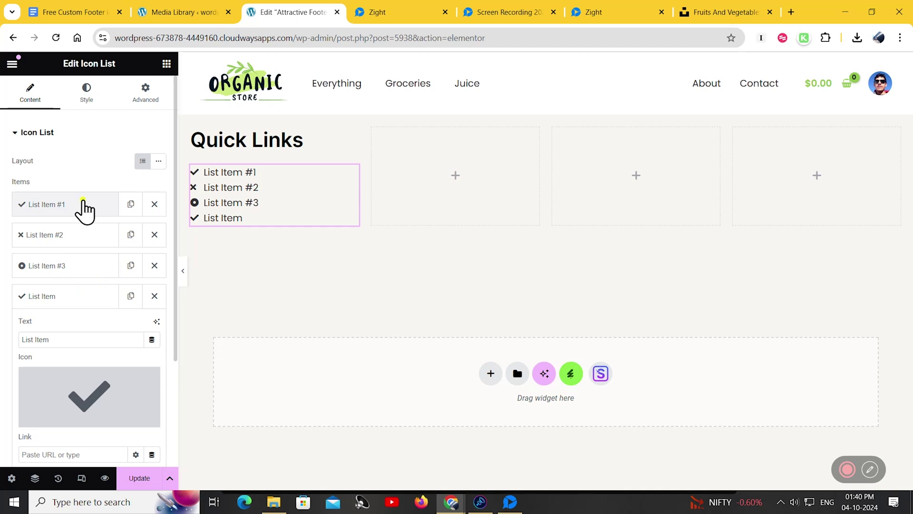
Step: Make the first list item a bold 'Home' linked to the site URL
left_click(88, 207)
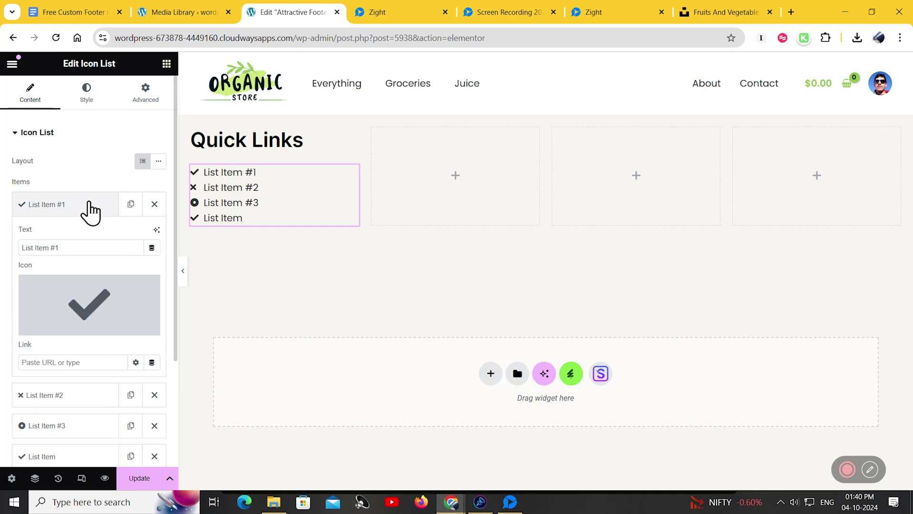
left_click(69, 245)
key("ctrl+a")
type("H")
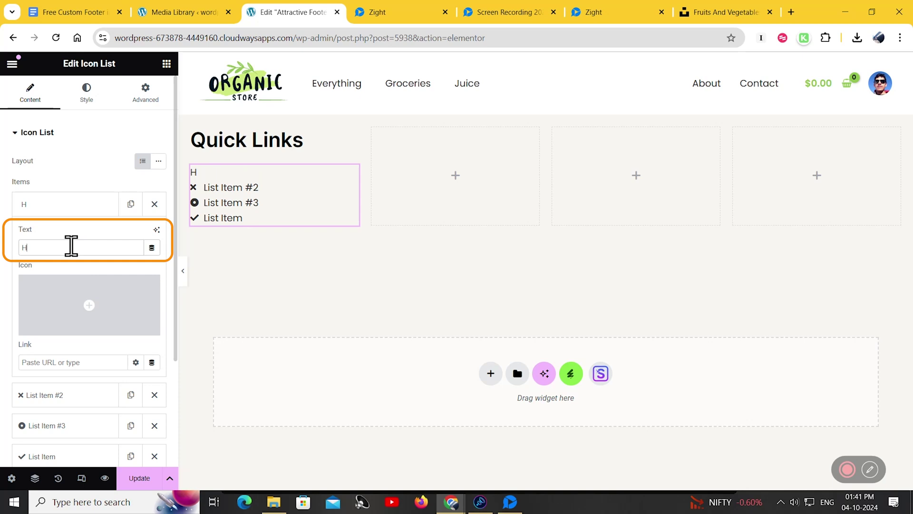
mouse_move(105, 330)
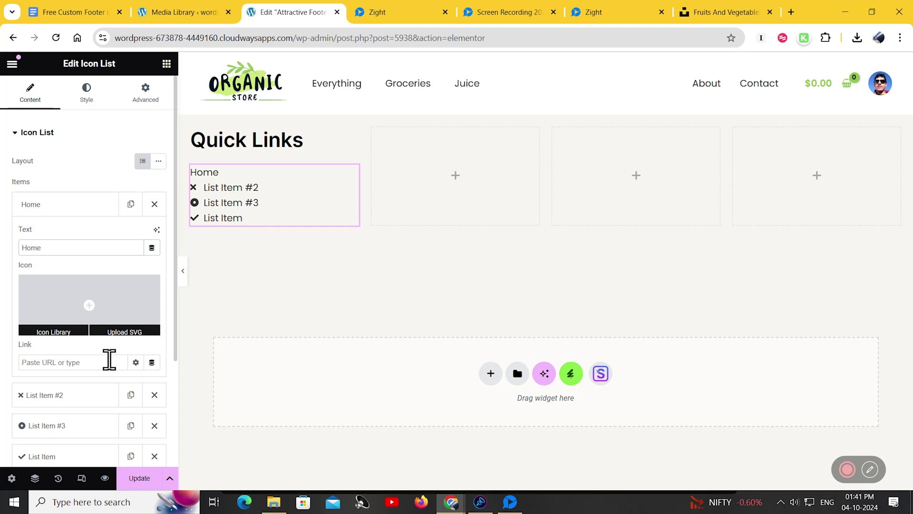
key("ctrl+a")
type("<b>Home</b>")
left_click(101, 362)
key("ctrl+v")
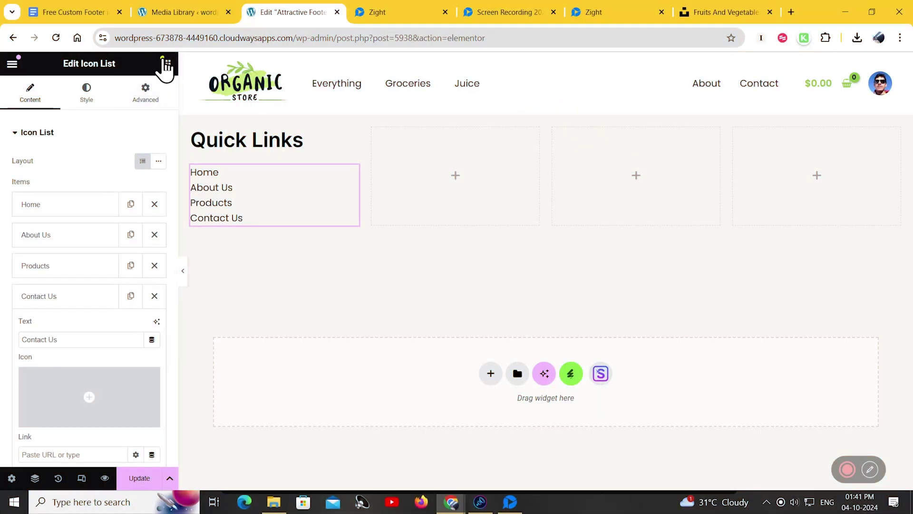
Step: Add a 'Best Products' heading to the third column
left_click(166, 64)
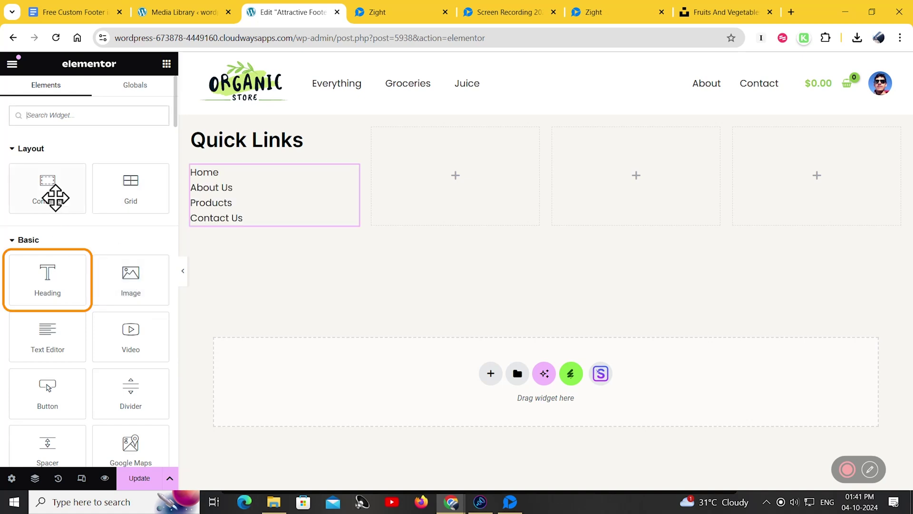
left_click_drag(51, 267, 636, 177)
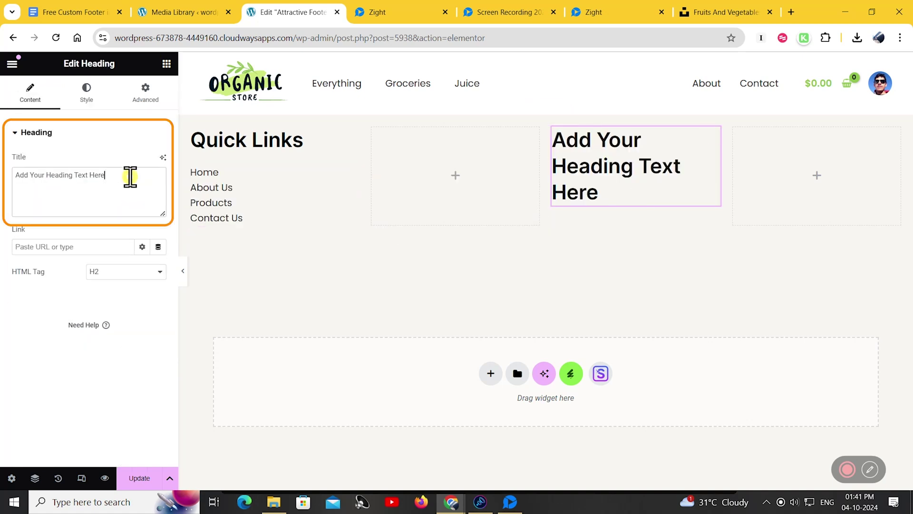
key("ctrl+a")
type("Best Products")
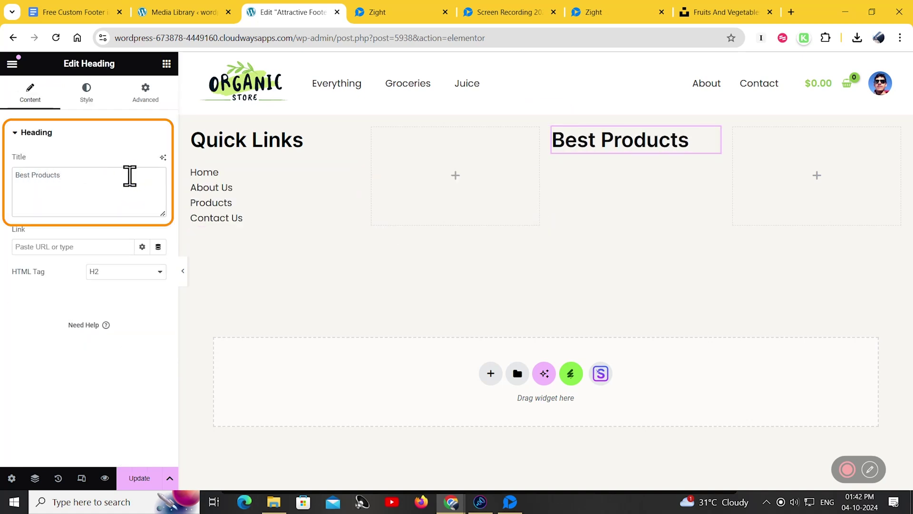
Step: Add an icon list under Best Products with its first item Assorted Coffee, linked to its product page
left_click(166, 64)
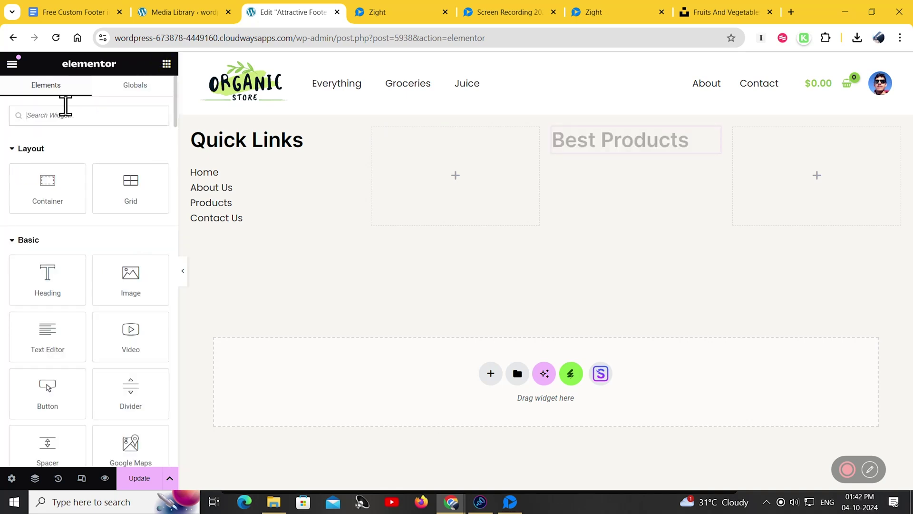
type("icon")
left_click_drag(54, 214, 654, 179)
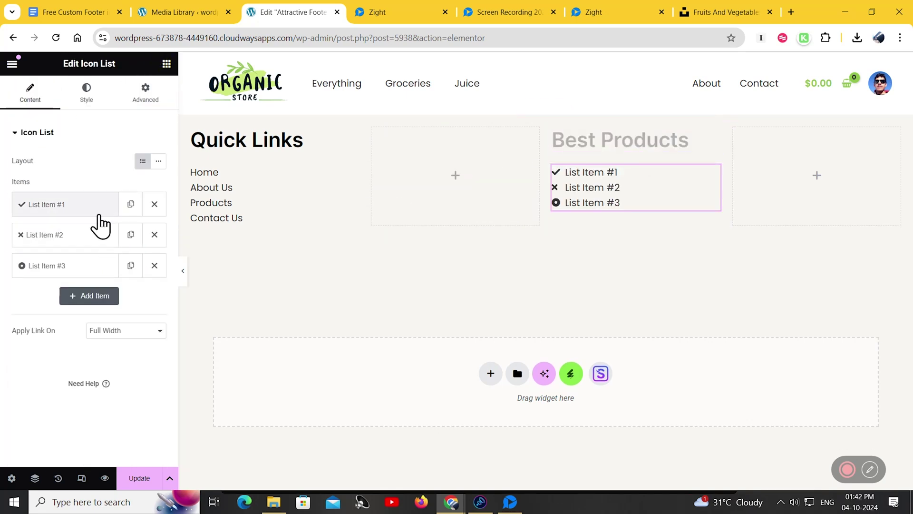
left_click(94, 205)
triple_click(81, 247)
type("A")
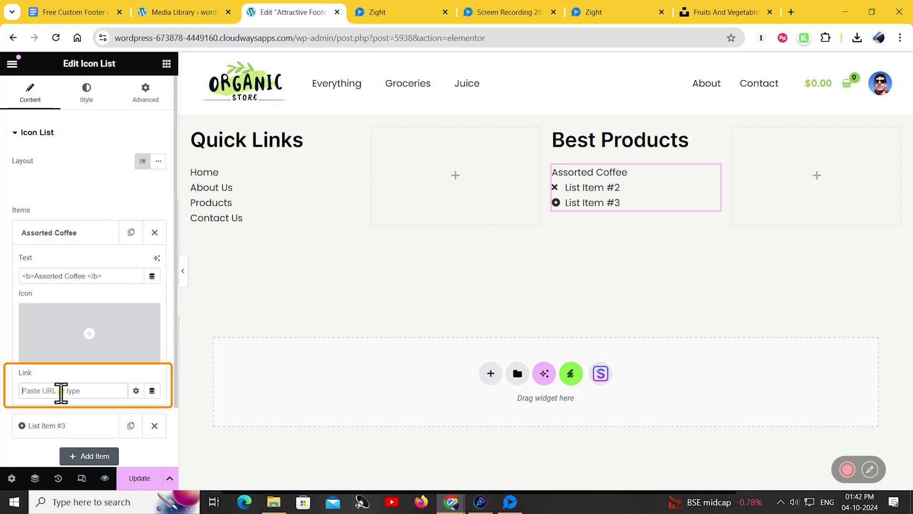
left_click(61, 390)
type("https://wordpress-673878-4449160.cloudwaysapps.com/product/assorted-coffee/")
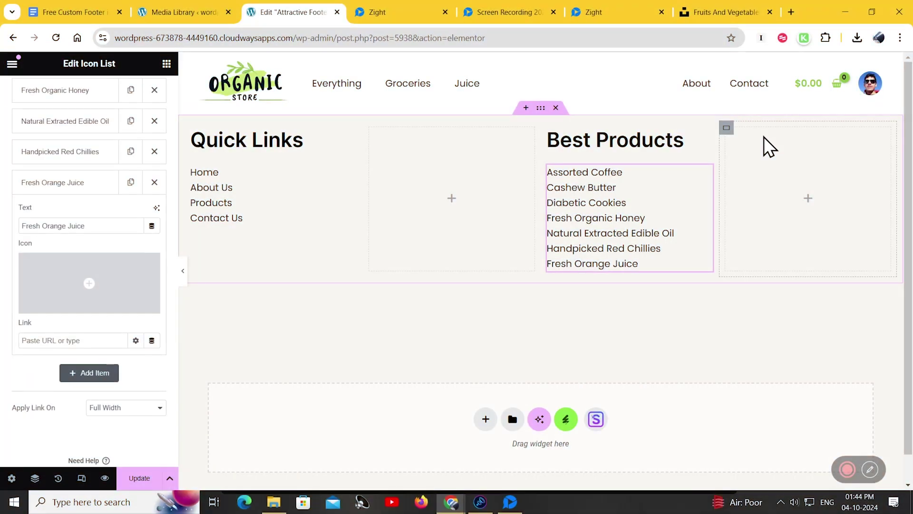
Step: Add a 'Top Articles' heading to the fourth column
left_click(808, 198)
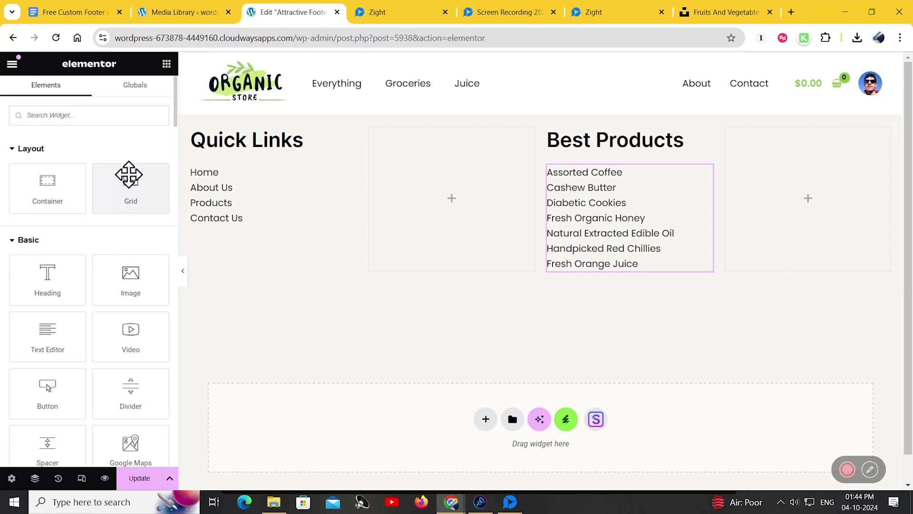
left_click_drag(48, 279, 785, 240)
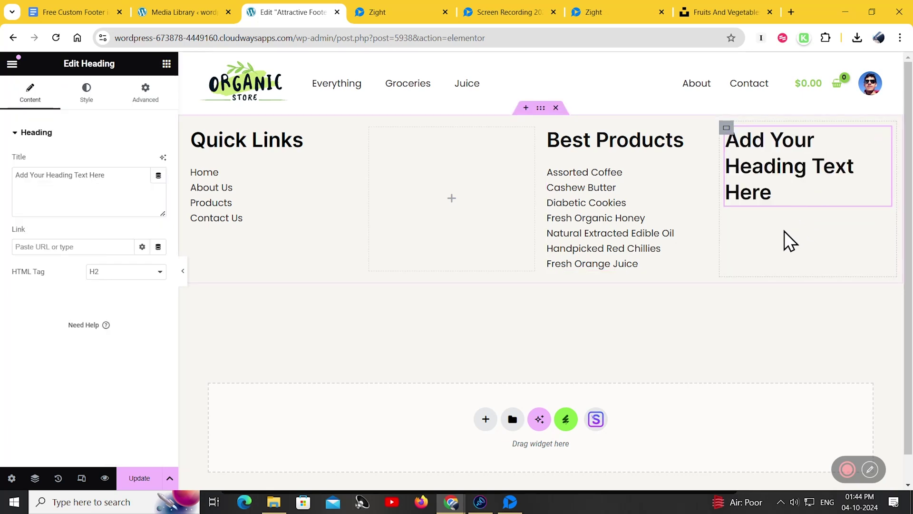
left_click(130, 206)
key("ctrl+a")
type("Top Artic")
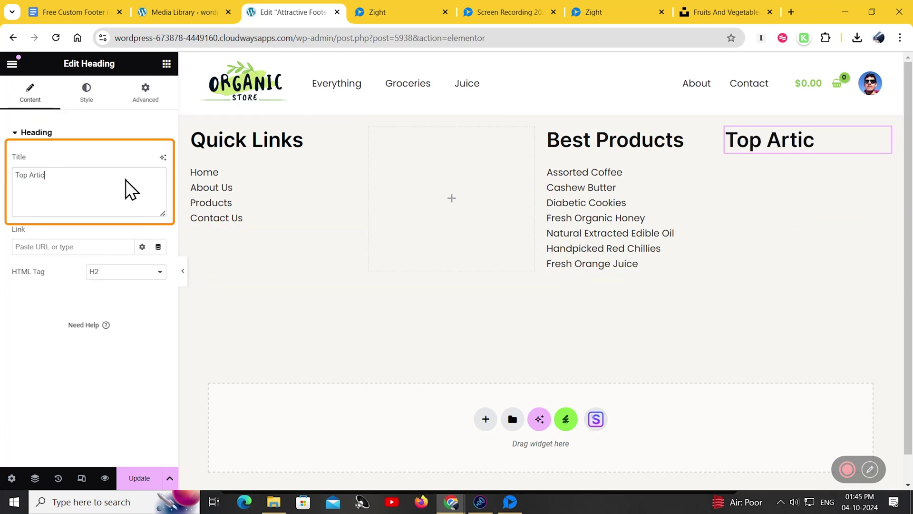
type("les")
Step: Add a text block listing five article titles, from organic fruits benefits to green vegetables
left_click(167, 63)
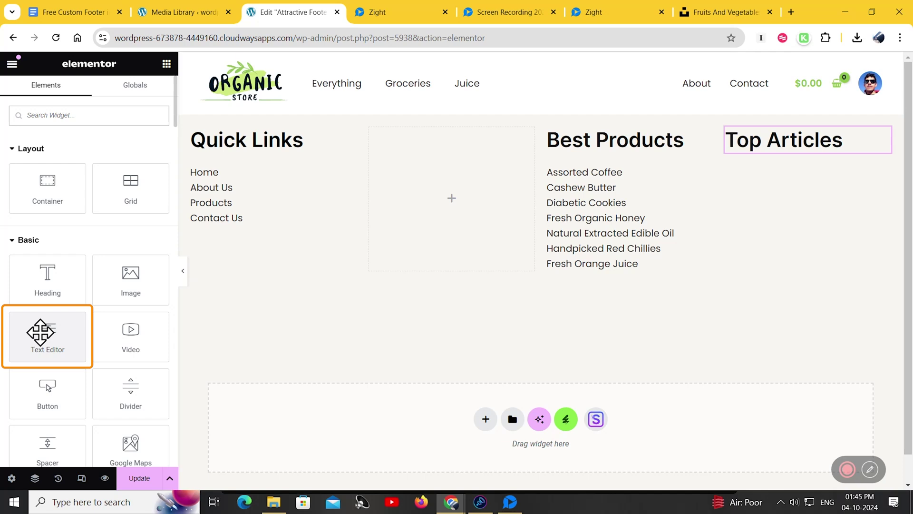
left_click_drag(40, 332, 798, 150)
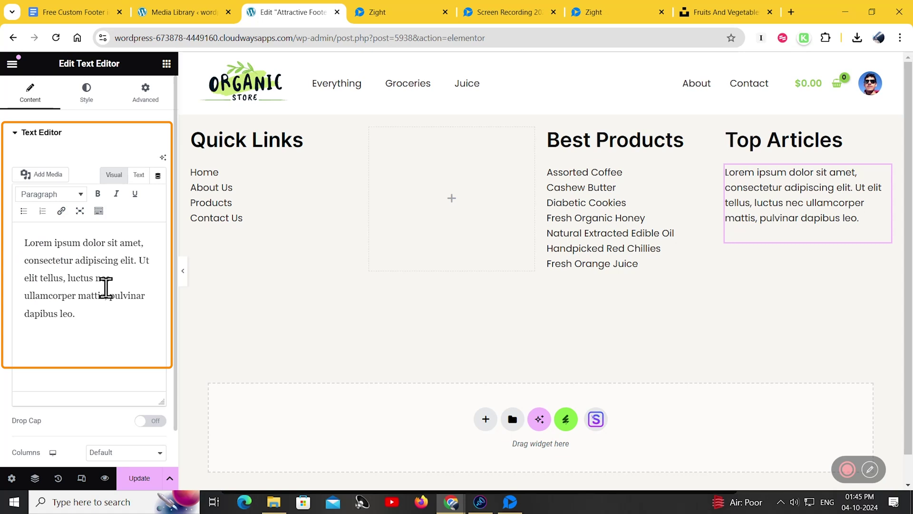
key("ctrl+a")
type("The Health Benefits of Eating Organic Fruits and Vegetables")
key("Return")
type("Top 10 Superfoods: Fruits, Herbs and Vegetables You Should Be Eating")
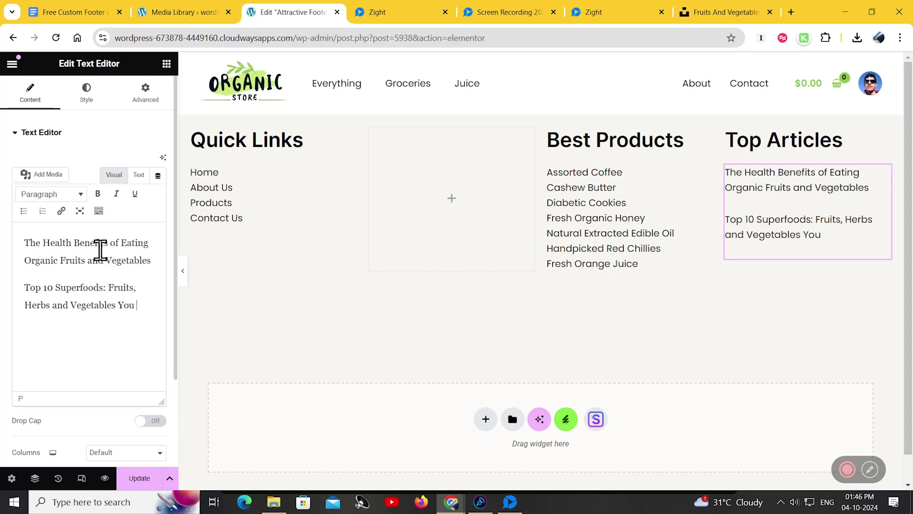
key("Return")
type("Herbs That Boost Immunity and Fight Inflammations")
key("Return")
type("How to Transition to an Organic Diet on a Budget")
key("Return")
type("The Power of Green Vegetables: How to Add More t")
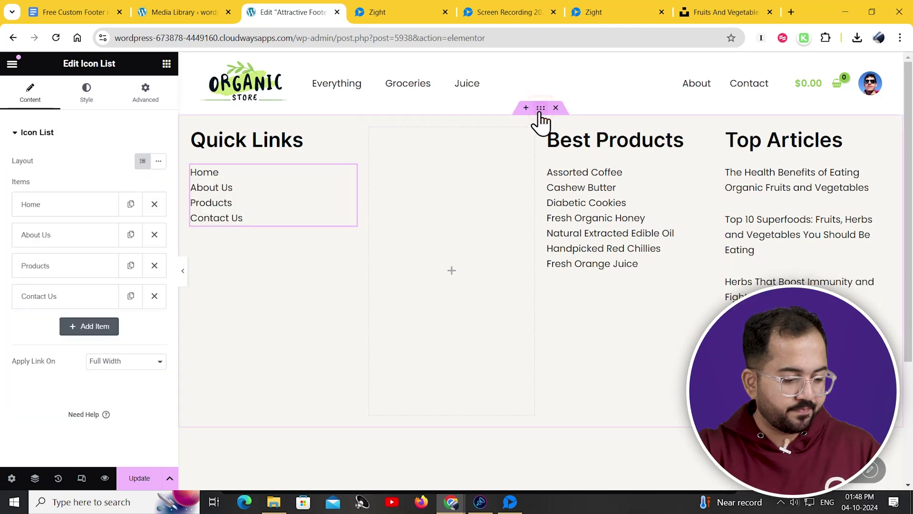
Step: Set the footer section's classic background to the plant photo from the Media Library
left_click(541, 111)
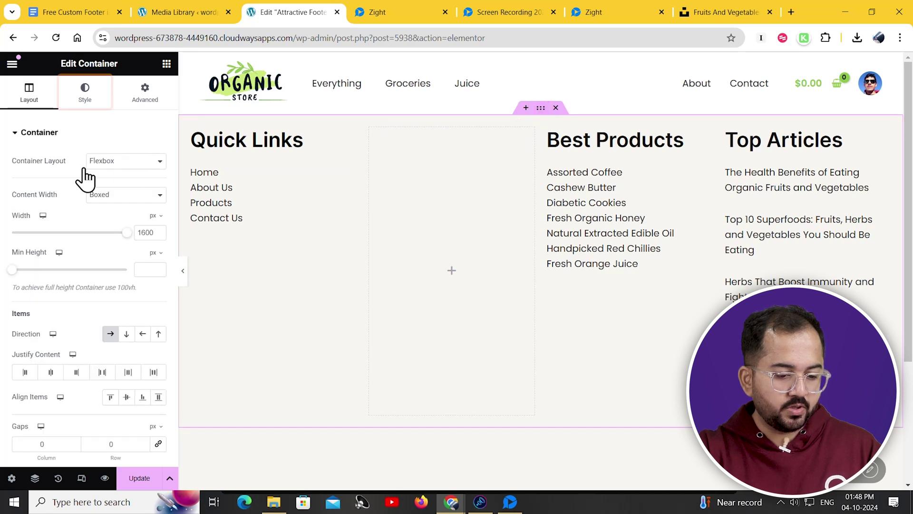
left_click(85, 93)
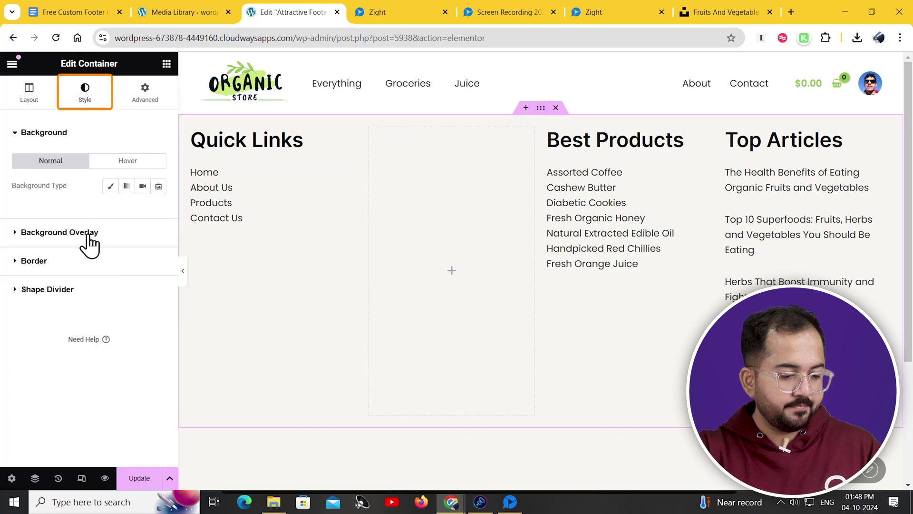
left_click(110, 186)
left_click(91, 307)
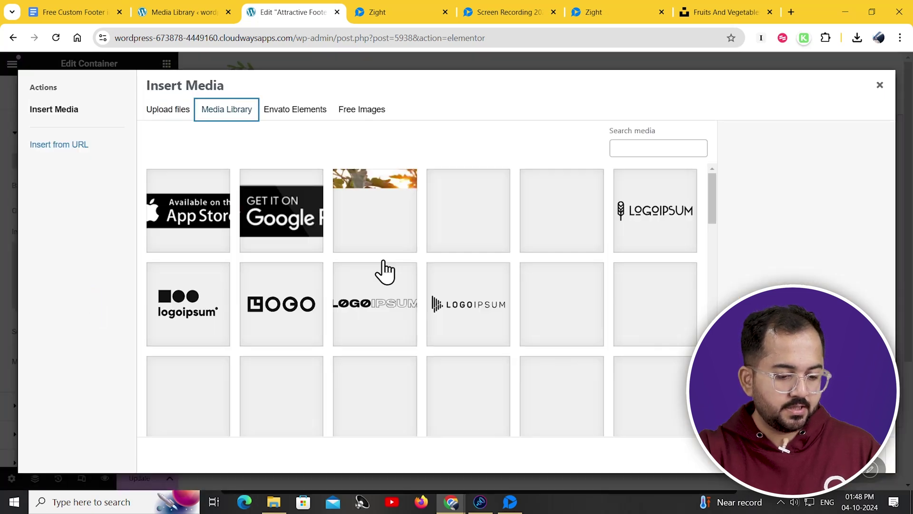
left_click(375, 209)
left_click(851, 455)
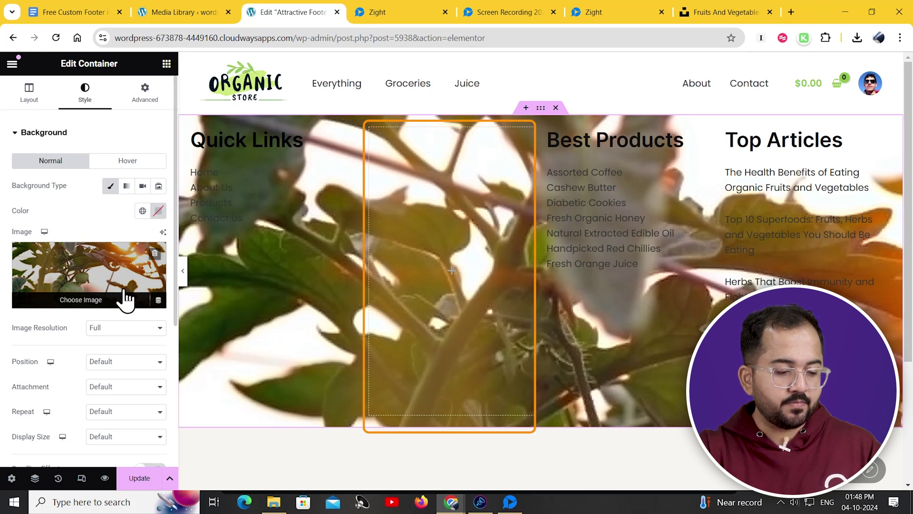
key("Escape")
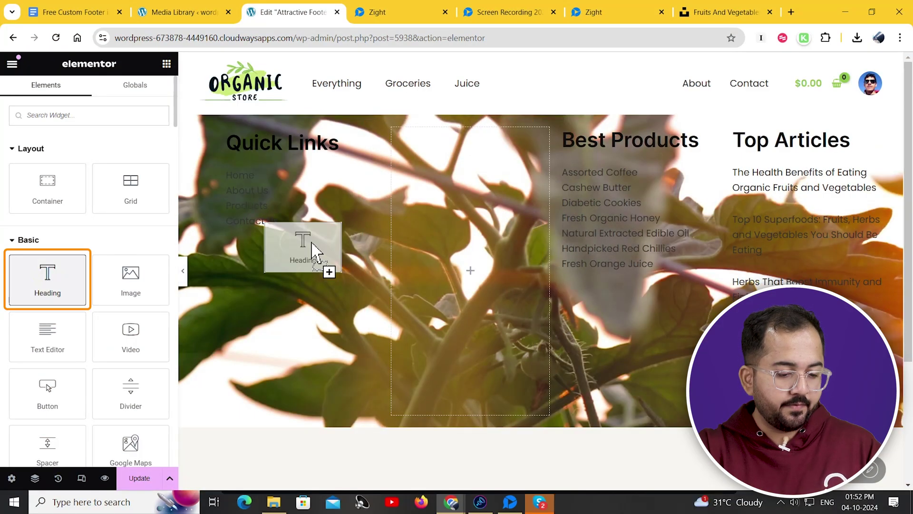
Step: Head the second column 'Send us your queries' and place a Form widget beneath it
left_click_drag(315, 249, 447, 171)
triple_click(105, 188)
key("BackSpace")
type("Send u")
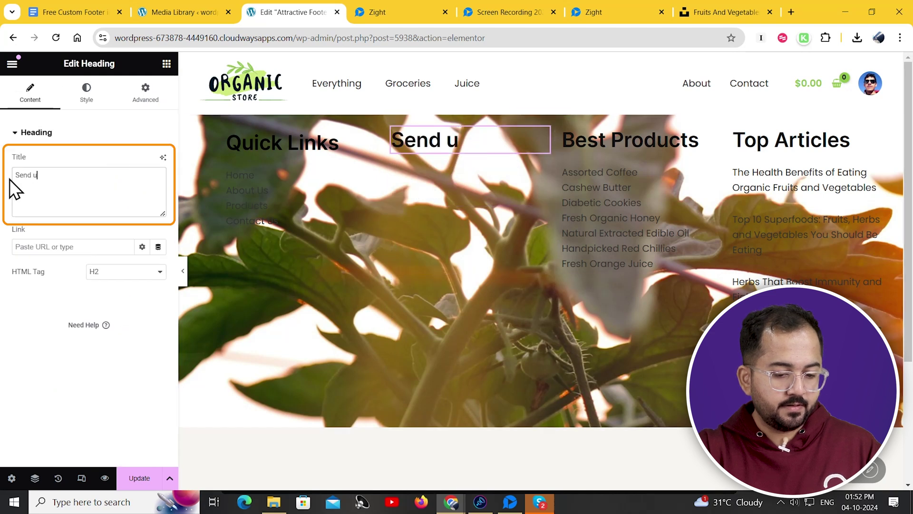
type("s Your")
key("Delete")
type("your")
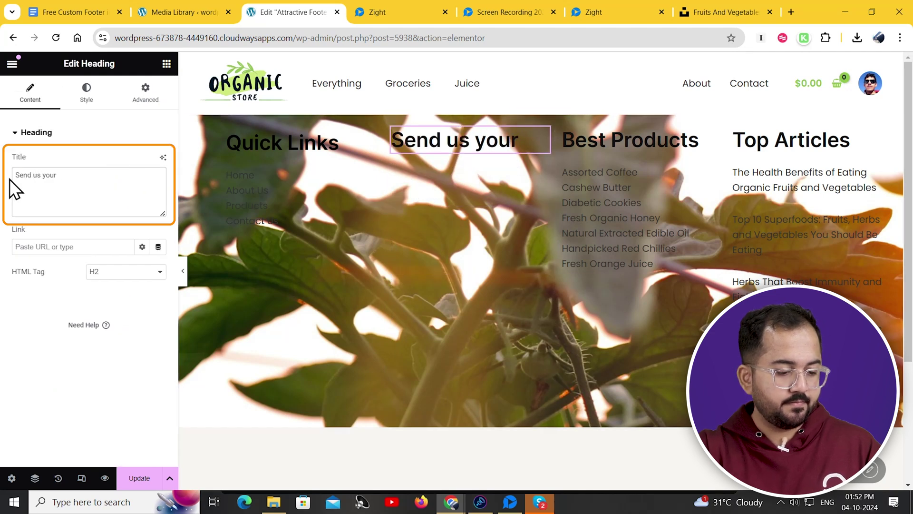
type(" queries")
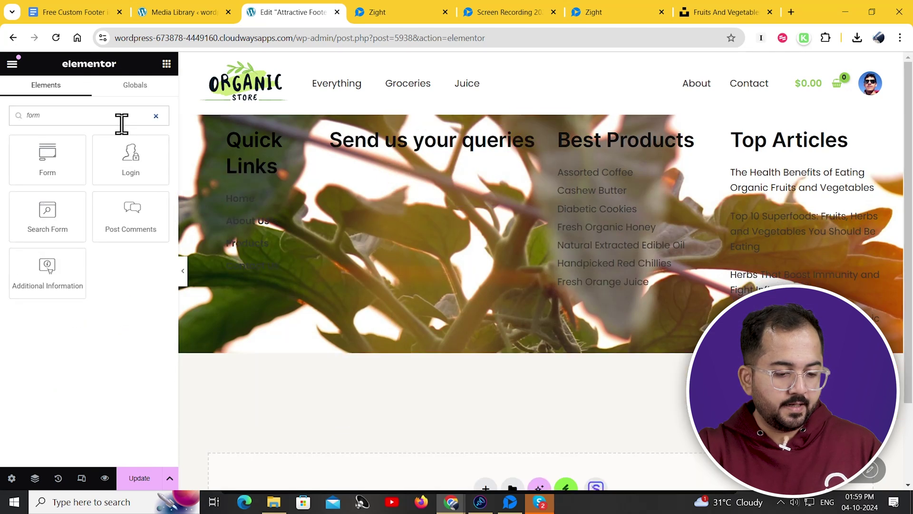
left_click_drag(47, 153, 429, 162)
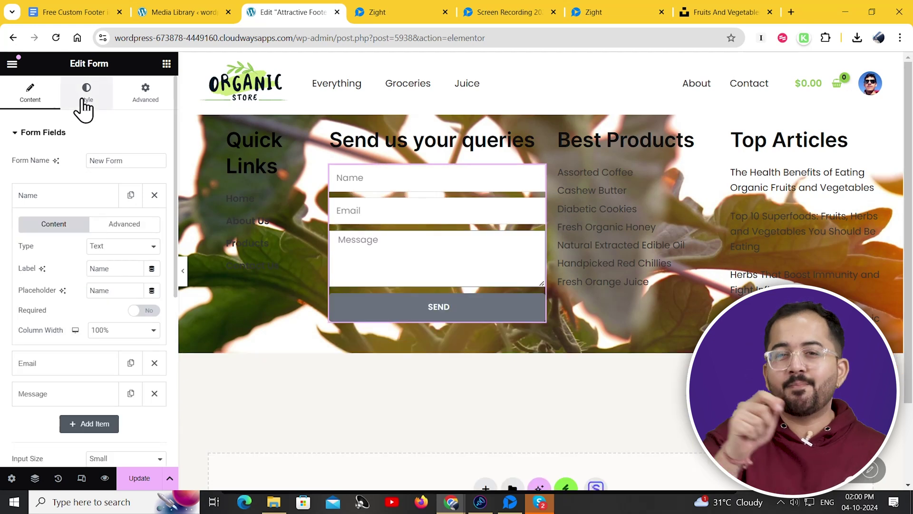
Step: Give the form fields a border radius of 30
left_click(82, 99)
scroll(71, 261, "down", 4)
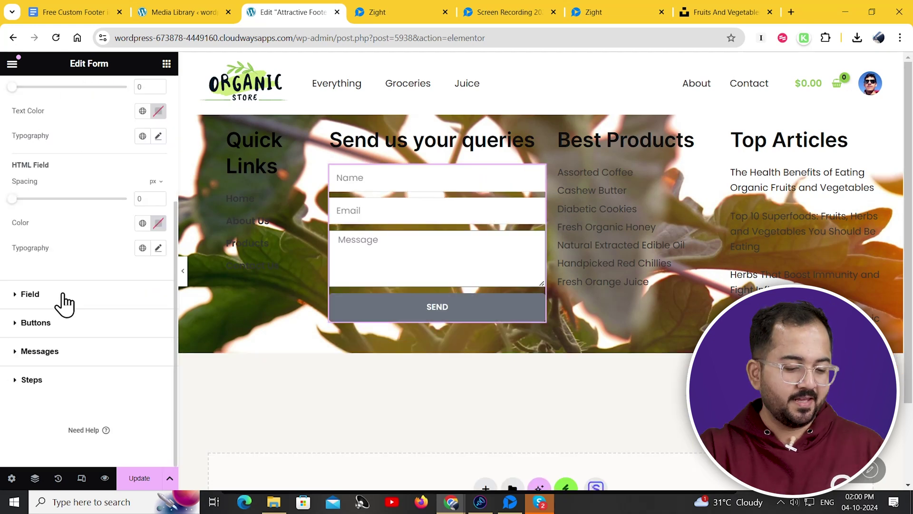
left_click(6, 294)
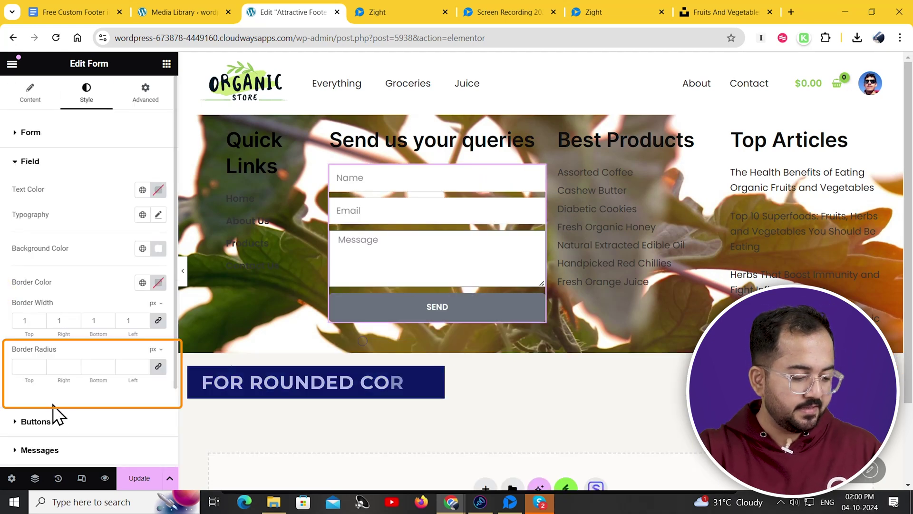
left_click(23, 366)
type("30")
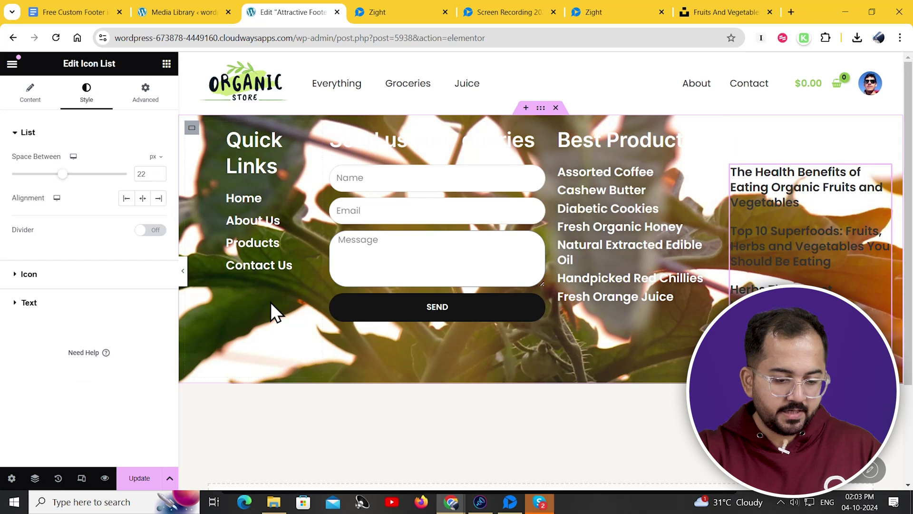
Step: Set the icon list text colour to white
left_click(9, 303)
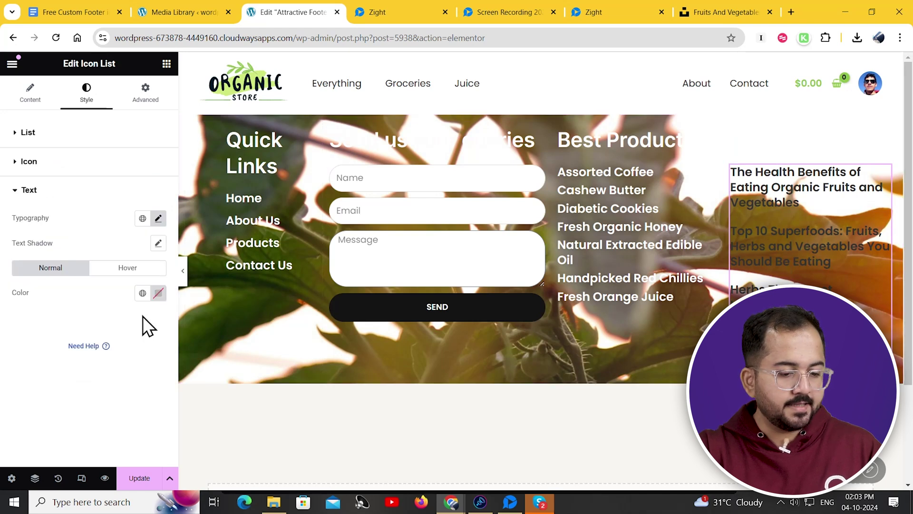
left_click(151, 296)
left_click(98, 344)
left_click(44, 362)
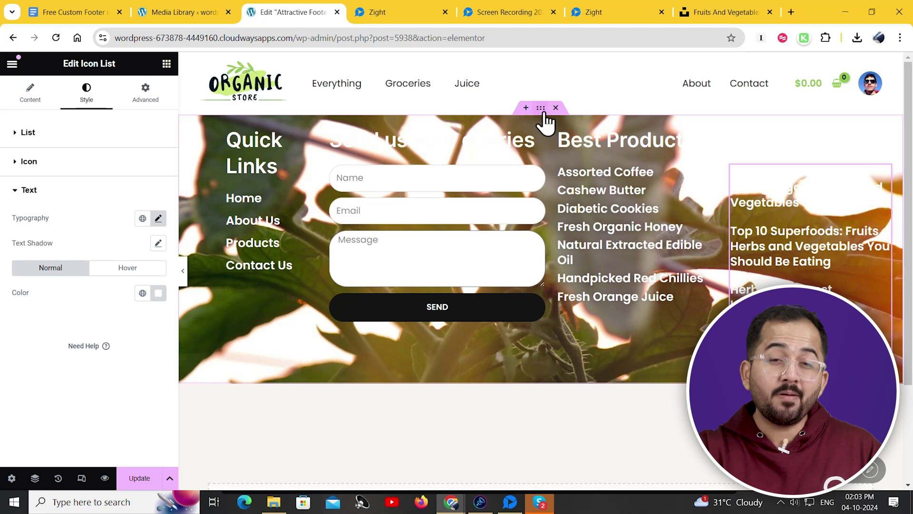
Step: Add a grey gradient background overlay to the footer and give the contact form 40 px side padding
left_click(541, 110)
left_click(22, 323)
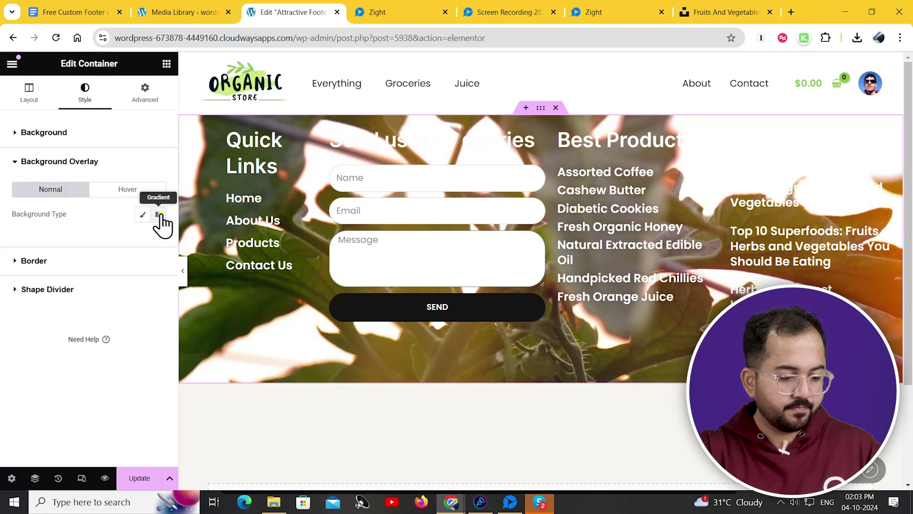
left_click(159, 214)
left_click(158, 299)
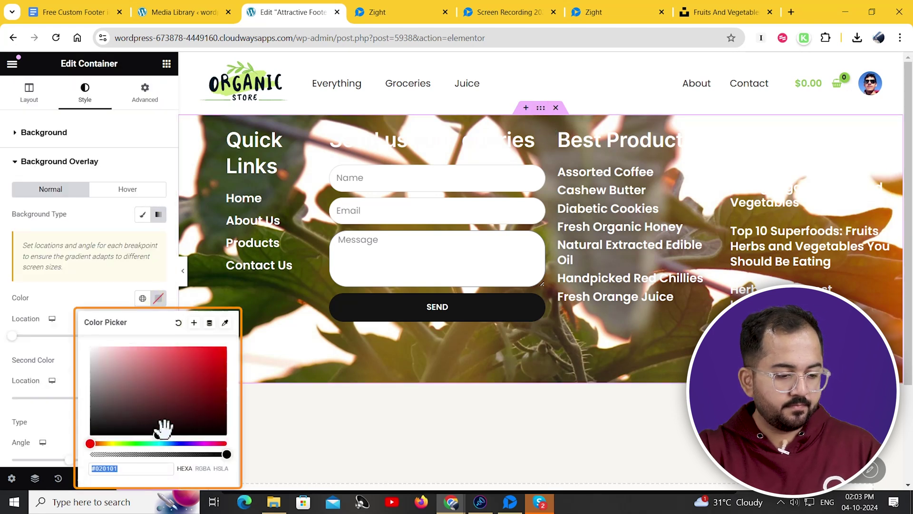
left_click(12, 359)
left_click(158, 360)
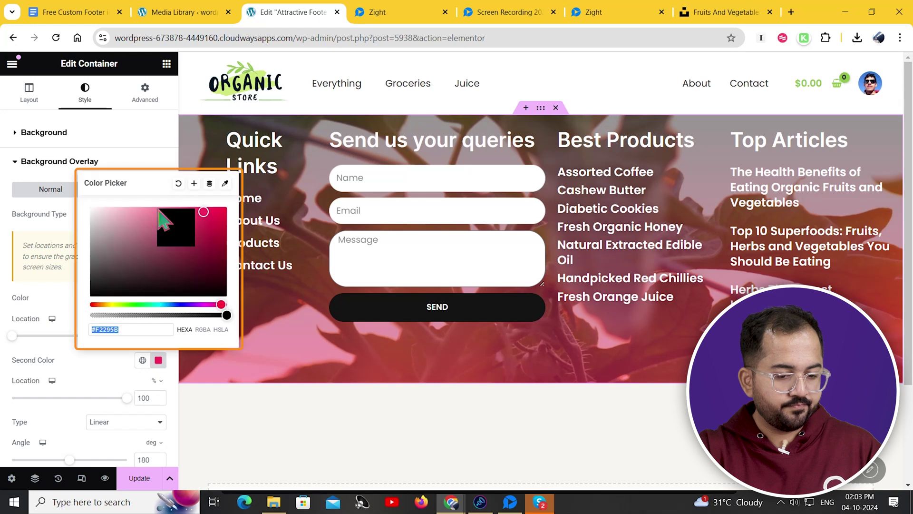
left_click(178, 183)
left_click(111, 326)
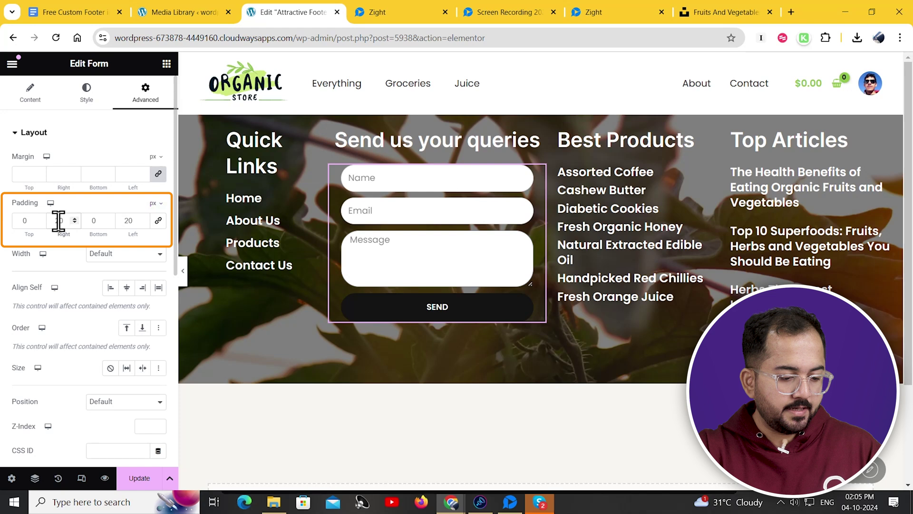
type("40")
key("Tab")
key("Tab")
type("40")
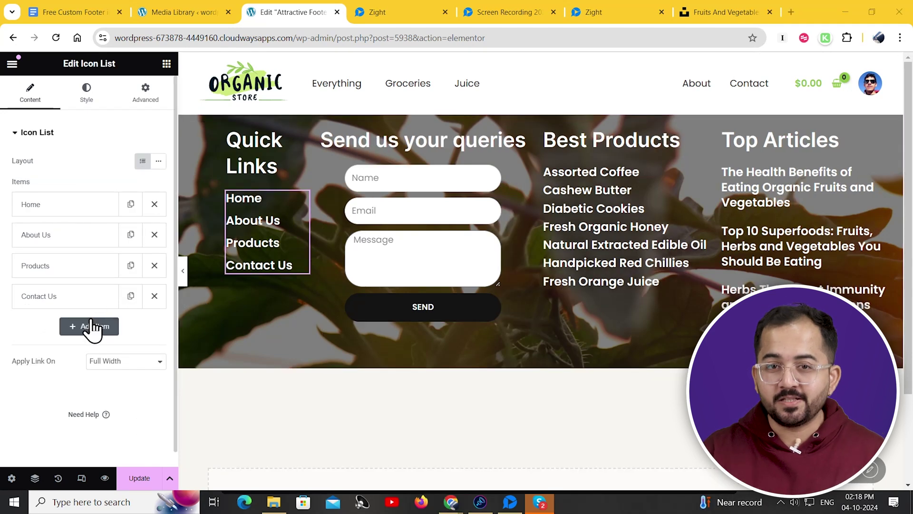
Step: Add an icon-less 'Download Our Mobile App' item to Quick Links and insert a Google Play badge image
left_click(90, 326)
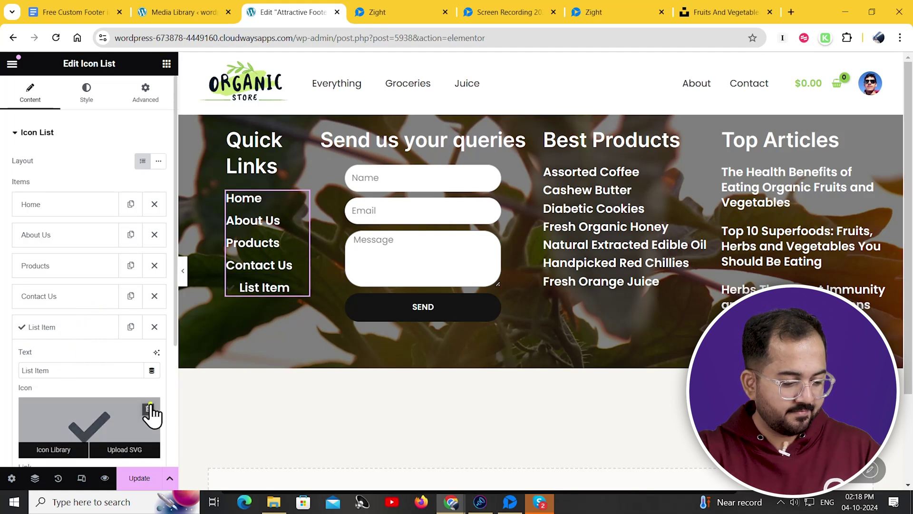
left_click(148, 408)
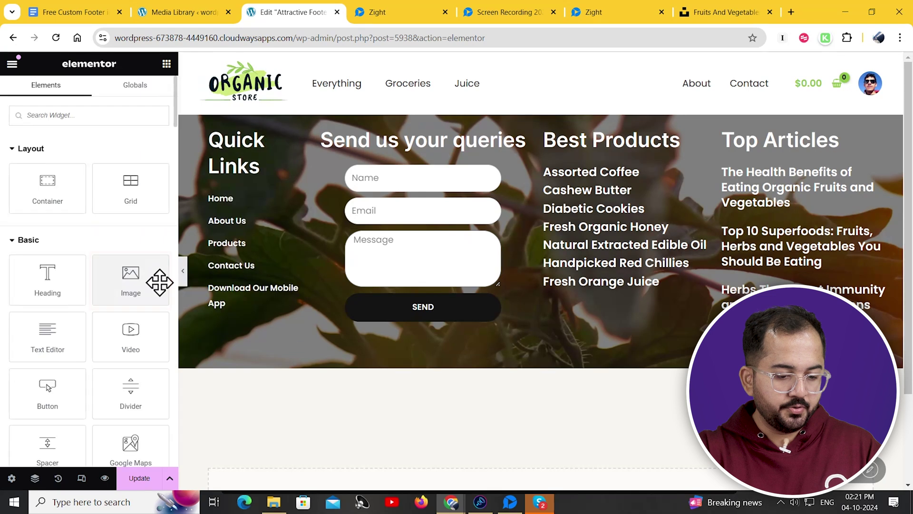
left_click_drag(160, 282, 241, 319)
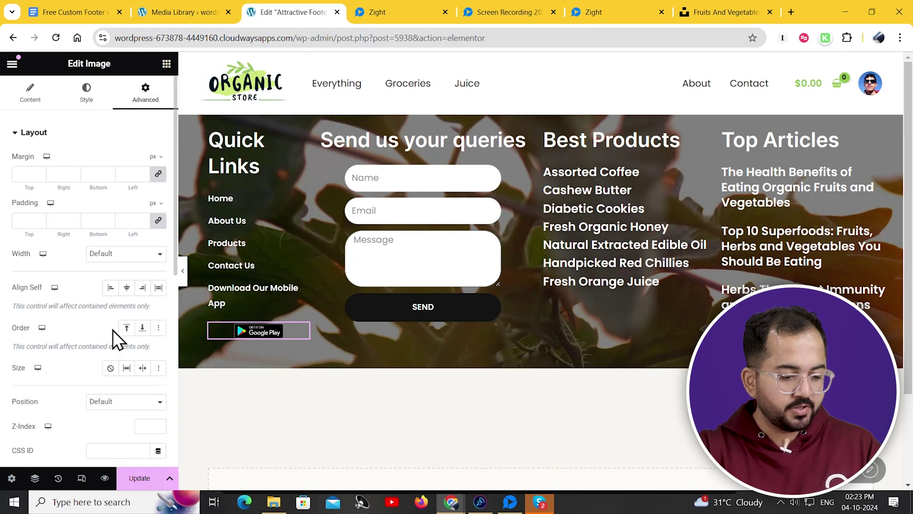
left_click(145, 401)
left_click(109, 426)
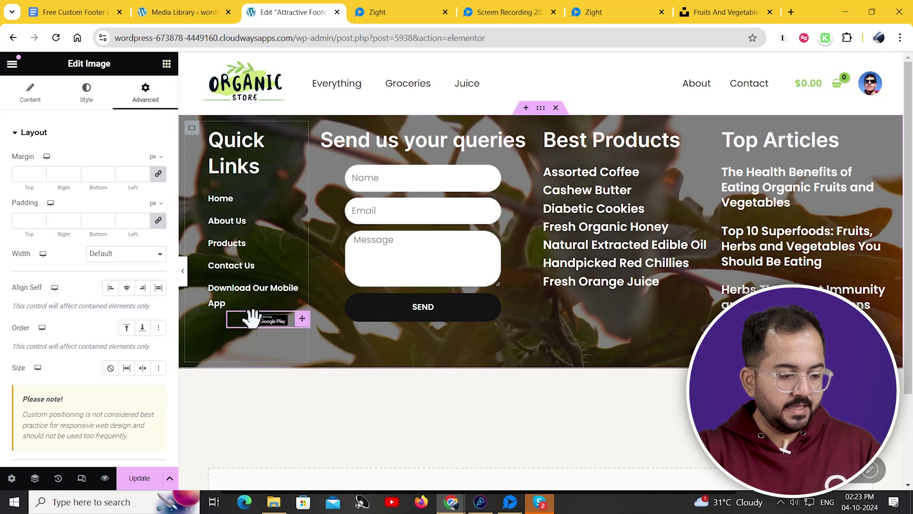
Step: Nudge the Google Play badge left and duplicate it for the App Store badge
left_click_drag(249, 321, 230, 290)
right_click(230, 290)
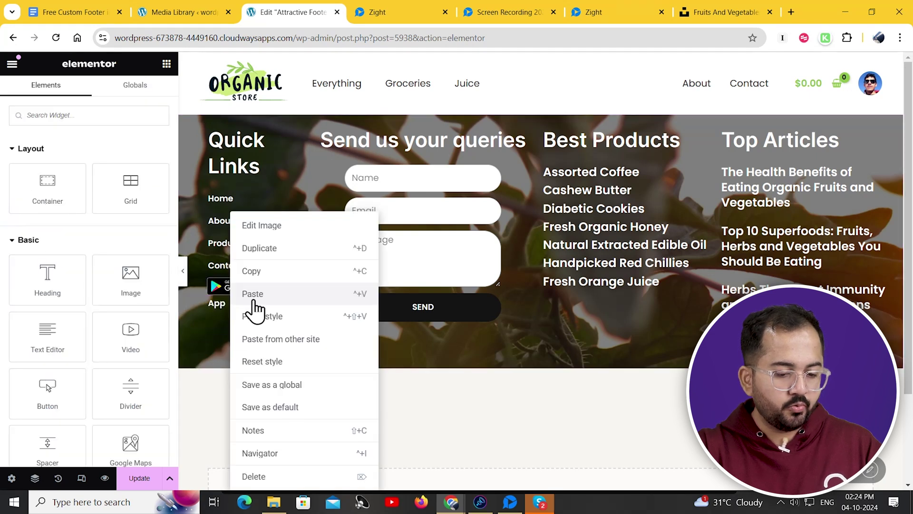
left_click(269, 249)
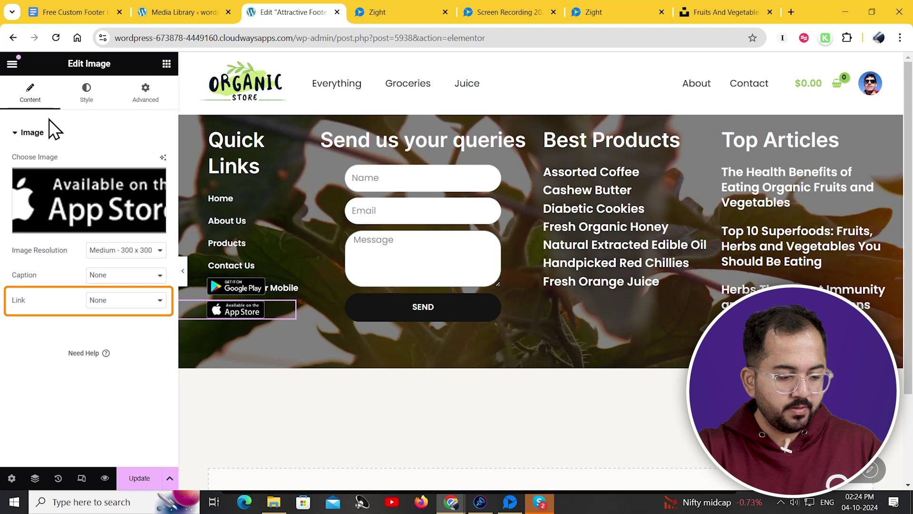
left_click(185, 278)
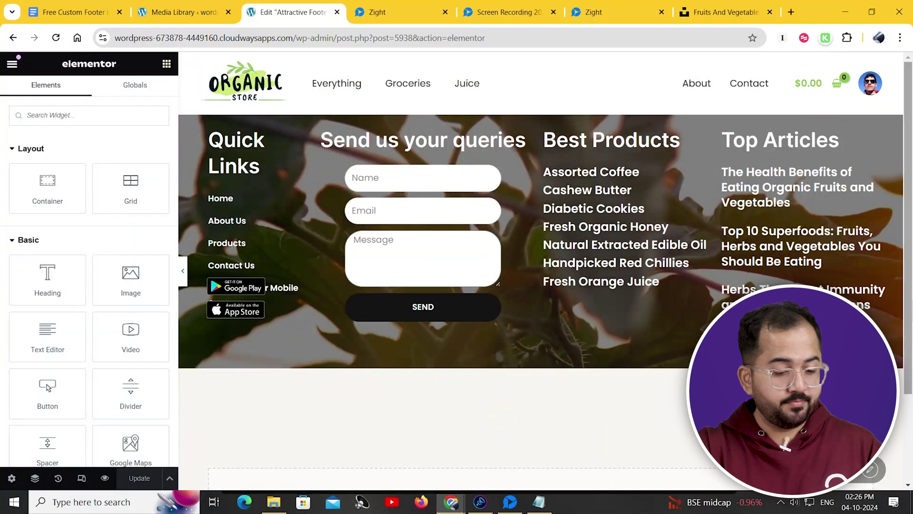
Step: Add a flexbox section below the footer with three containers laid side by side
scroll(541, 271, "down", 2)
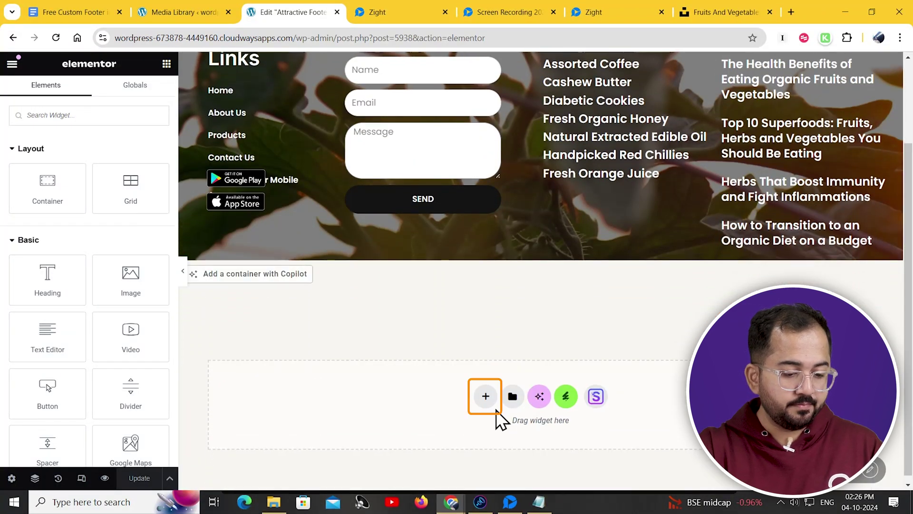
left_click(486, 396)
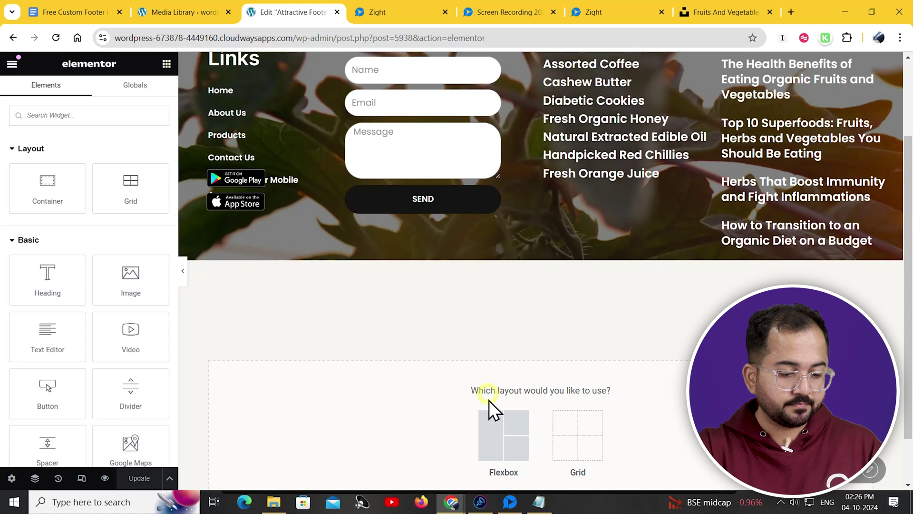
left_click(508, 436)
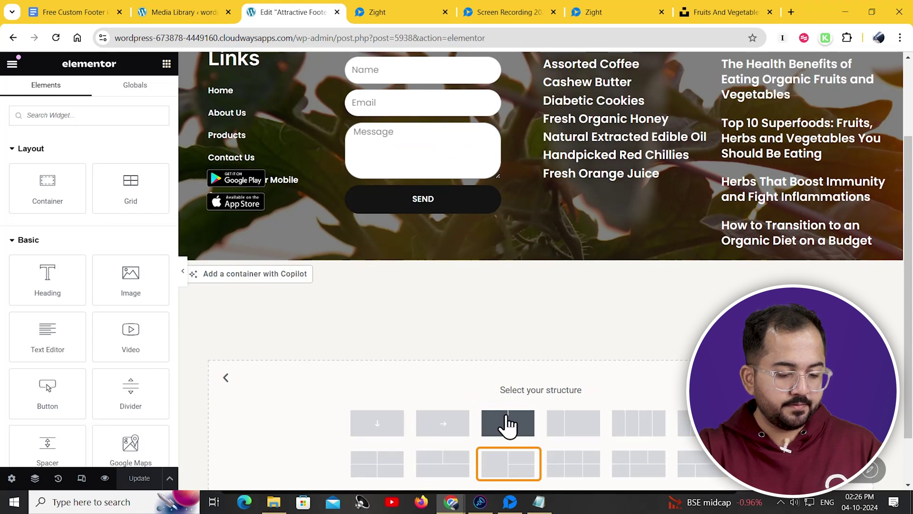
left_click(507, 422)
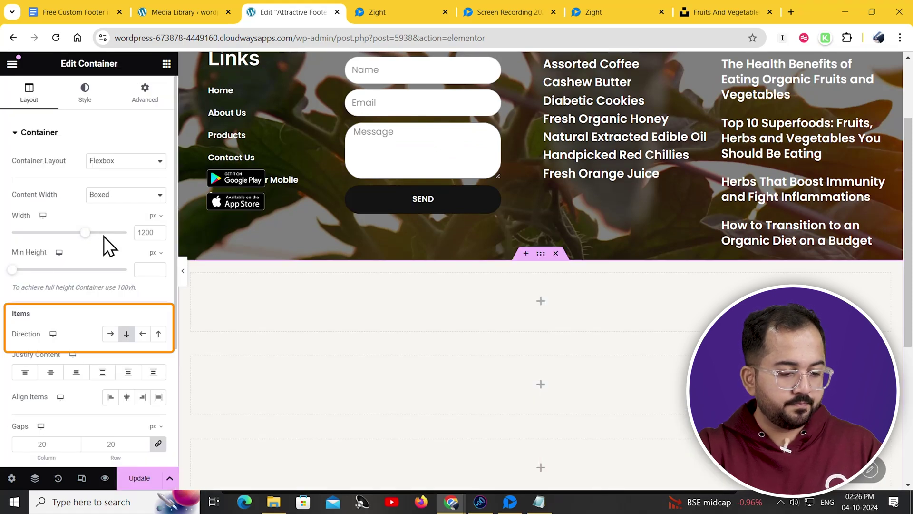
left_click(110, 334)
Step: Set the new section's background colour to near-black #080808
left_click(84, 93)
left_click(156, 211)
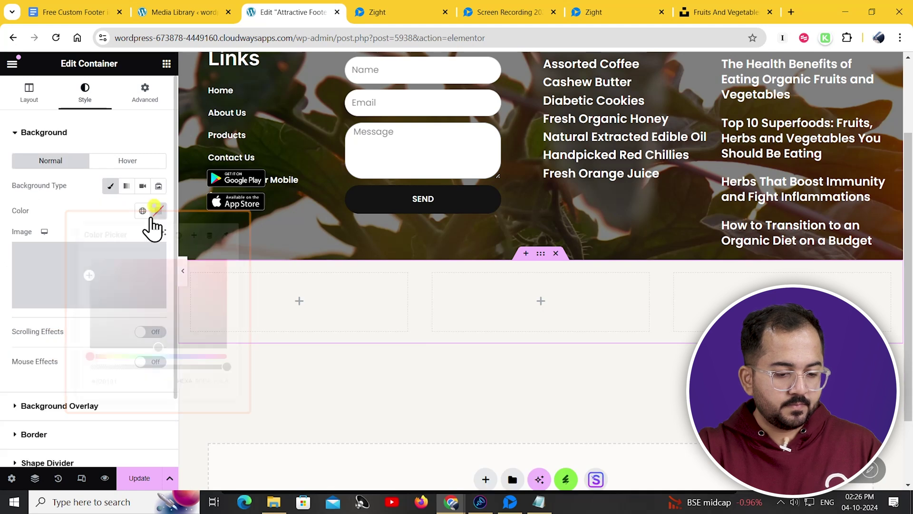
left_click_drag(155, 344, 85, 346)
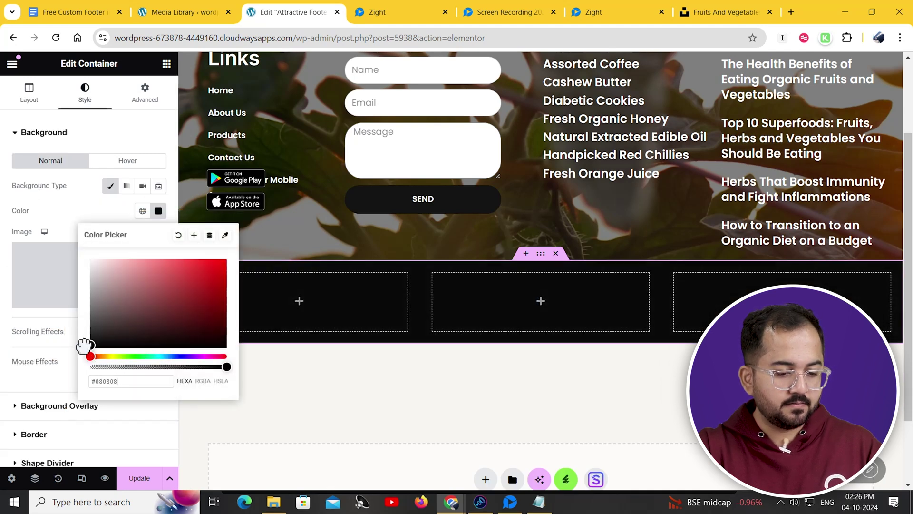
left_click(166, 63)
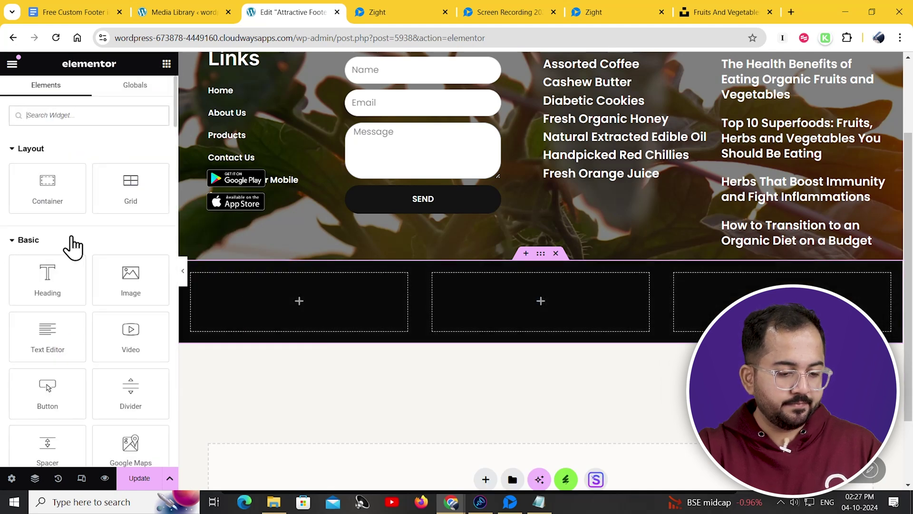
Step: Add a heading to the first black column reading '© 2024 Organic Store | All rights reserved.'
left_click_drag(47, 280, 267, 322)
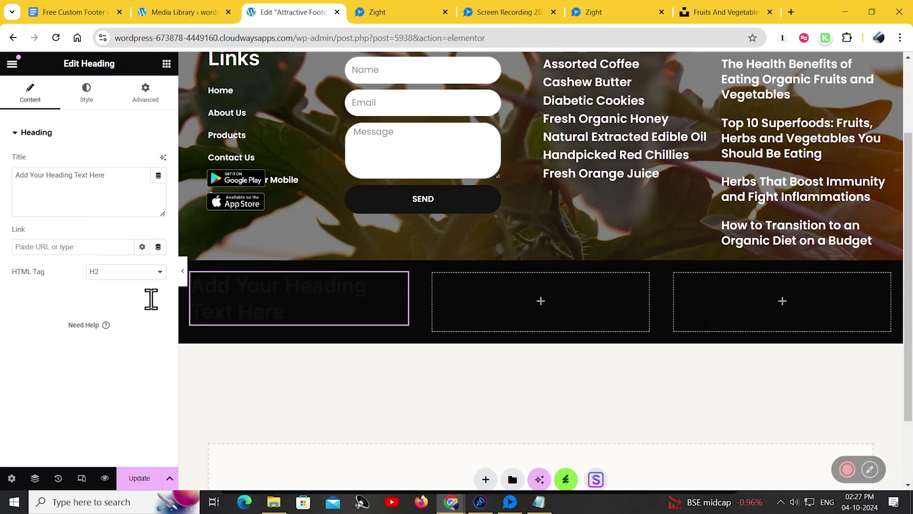
left_click_drag(119, 177, 14, 177)
type("© 2024 Organic Store | All rights reserved.")
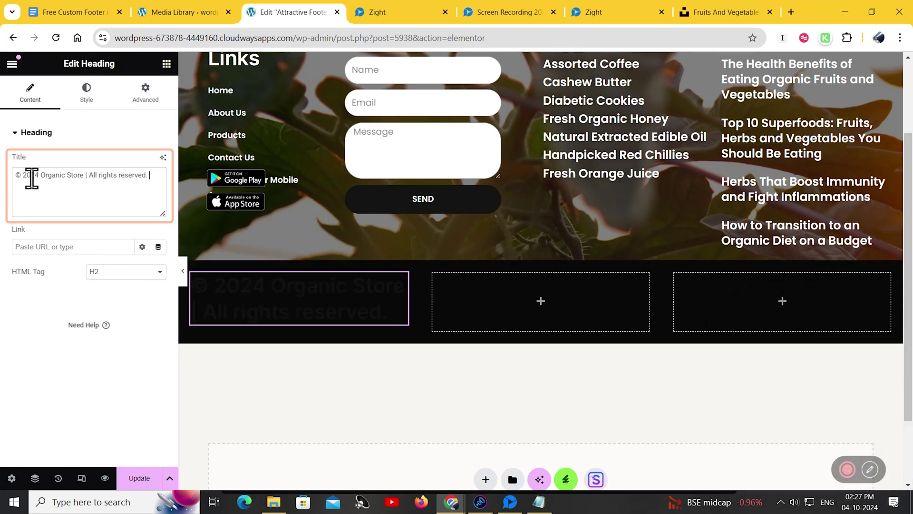
key("Tab")
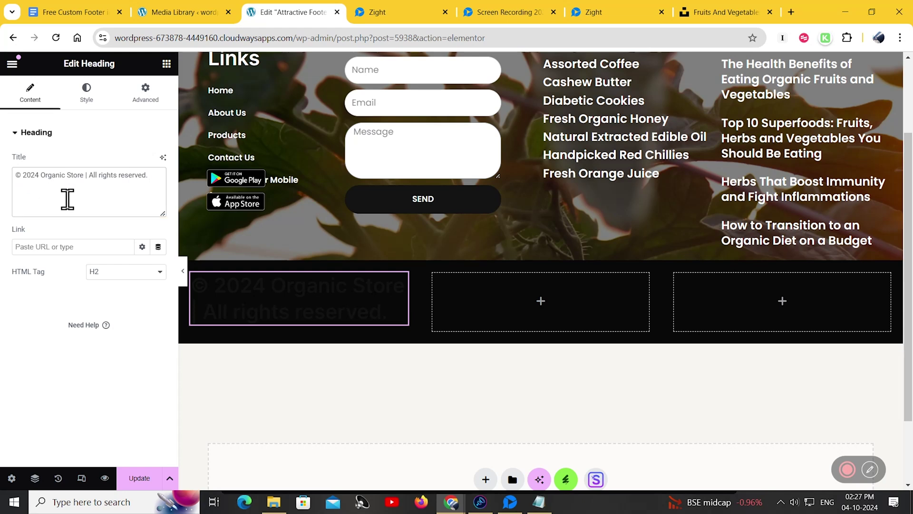
Step: Make the copyright text white, smaller, and centred in its column
left_click(87, 93)
left_click(159, 186)
left_click(86, 238)
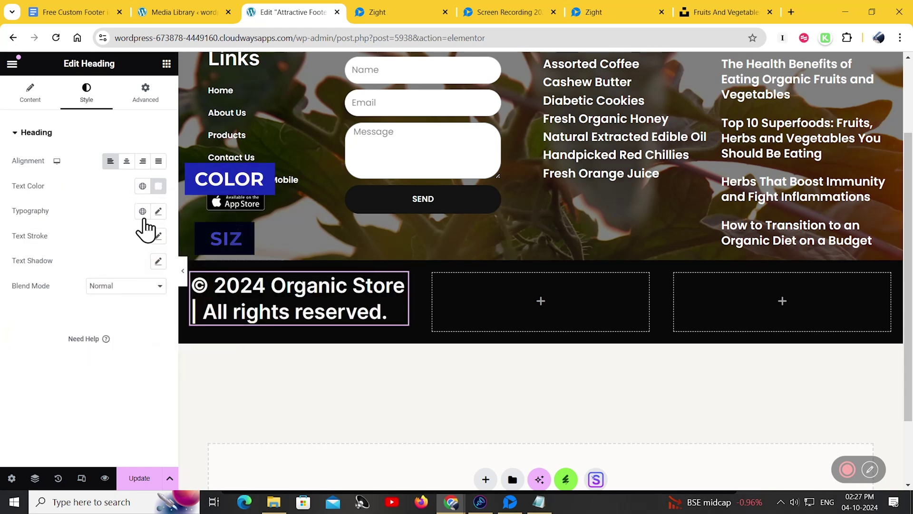
left_click(158, 211)
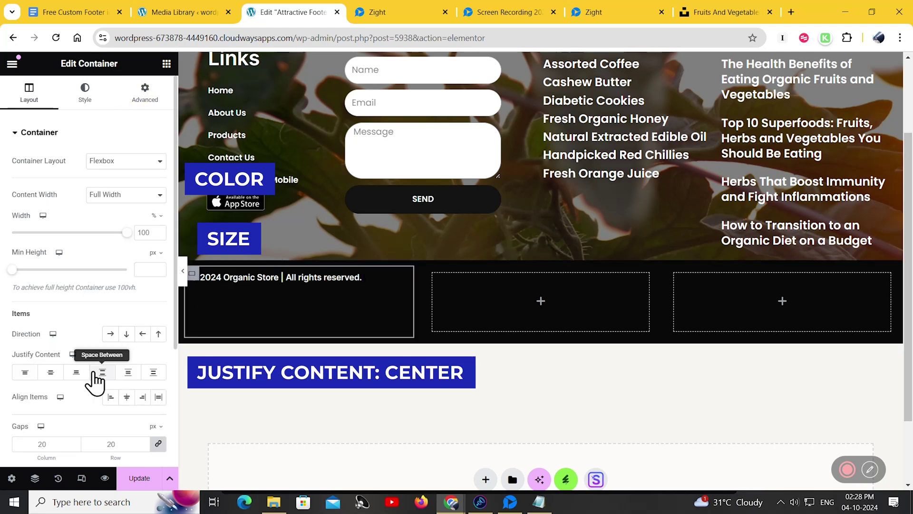
left_click(50, 372)
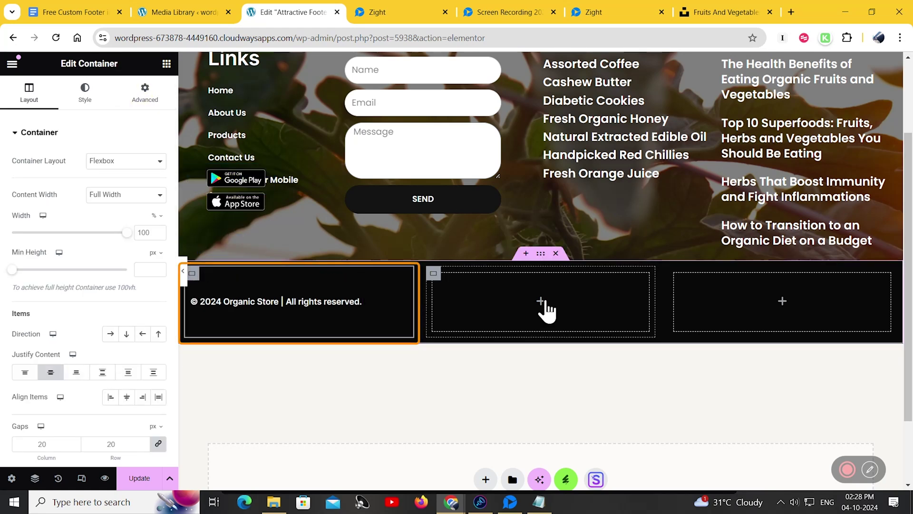
left_click(542, 299)
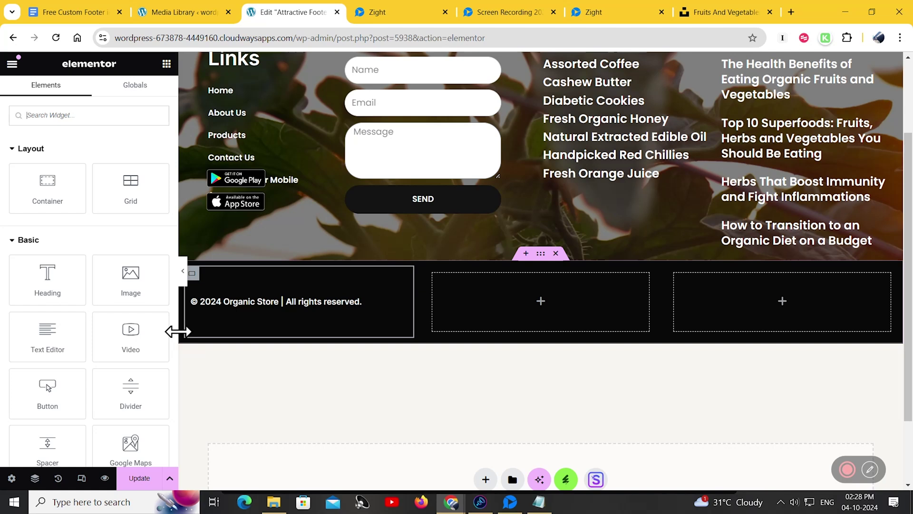
Step: Add a heading to the middle column with the copyright and Privacy Policy, GDPR, Terms & Conditions, Cookie Policy text
left_click_drag(47, 281, 503, 312)
left_click(119, 180)
key("ctrl+a")
type("© 2024 Organic Store | All rights reserved. Privacy Policy | GDPR | Terms &amp; Conditions | Cookie Policy")
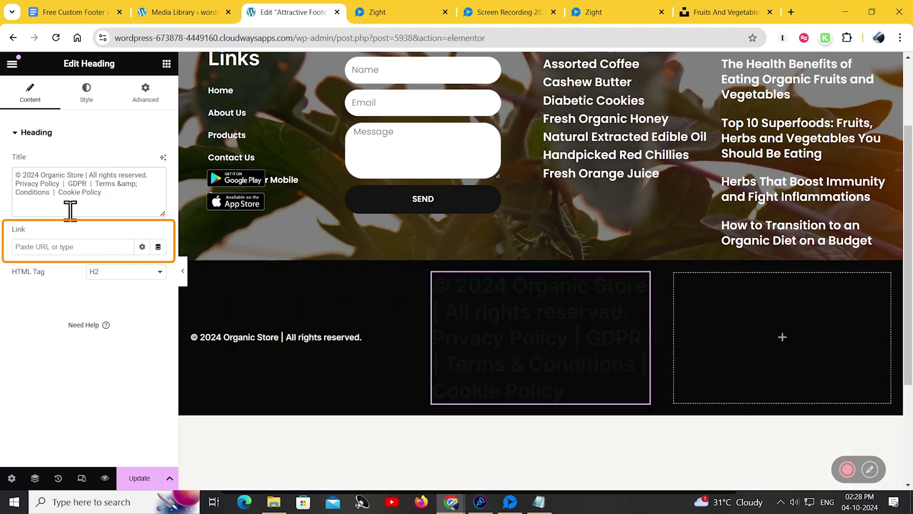
Step: Colour the policy text white (#F7F7F7) and centre it in its column
left_click(86, 93)
left_click(159, 186)
left_click(87, 236)
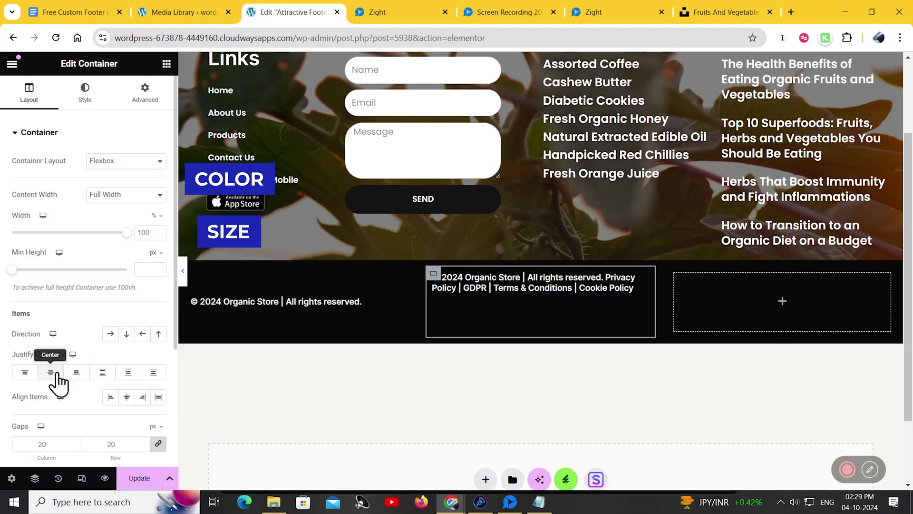
left_click(52, 372)
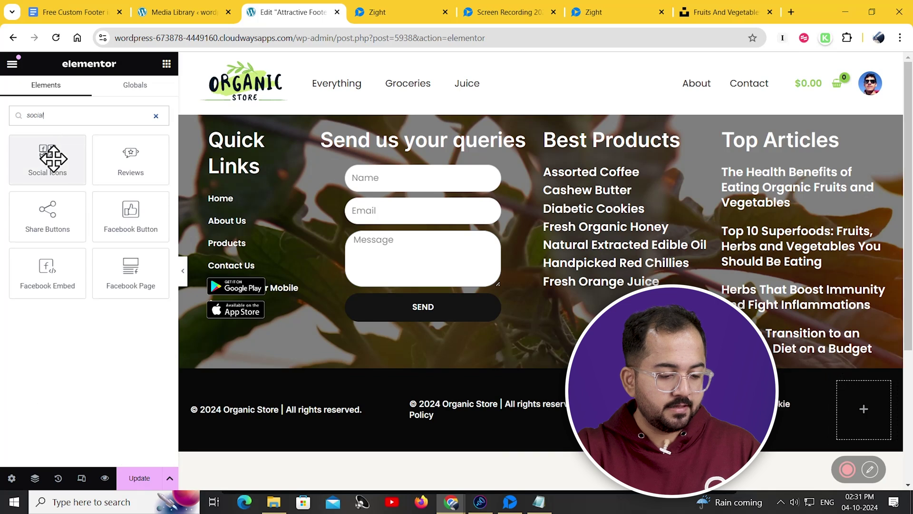
Step: Place Social Icons in the last column with Circle shape and right alignment
left_click_drag(48, 162, 864, 414)
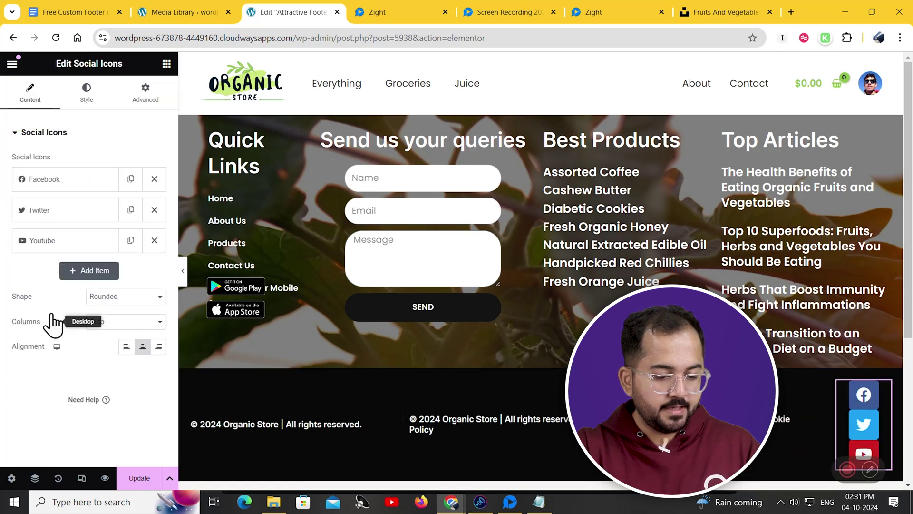
left_click(120, 295)
left_click(115, 340)
left_click(158, 346)
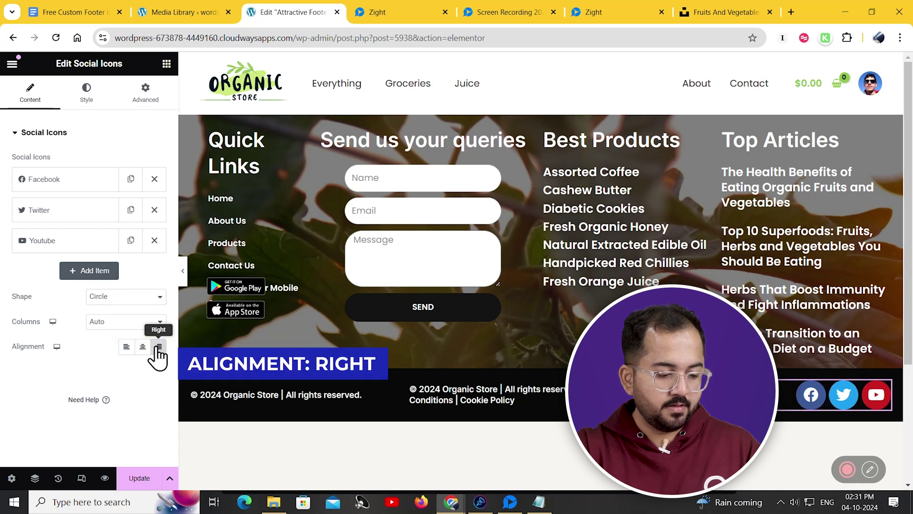
Step: Set the social icons' primary colour to white
left_click(86, 93)
left_click(158, 185)
left_click(90, 236)
left_click(159, 212)
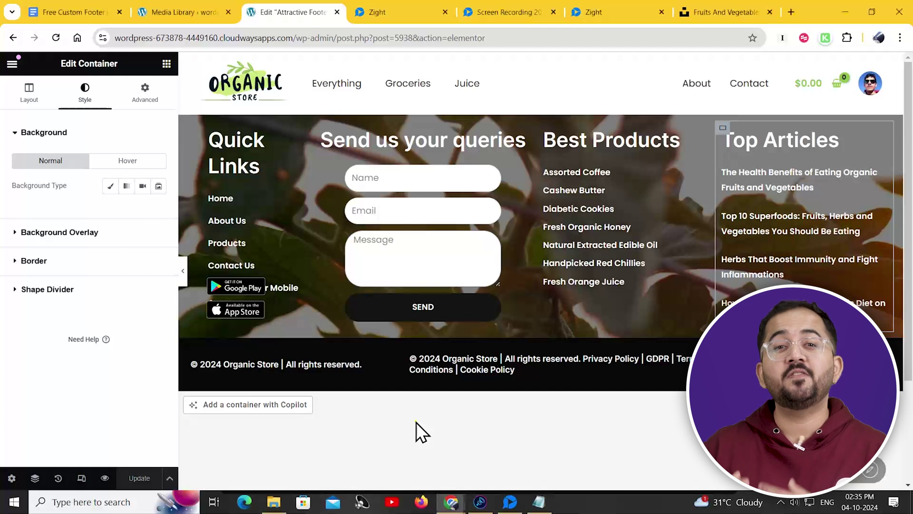
Step: In mobile preview, change the contact column's top padding to 80
left_click(81, 478)
left_click(513, 63)
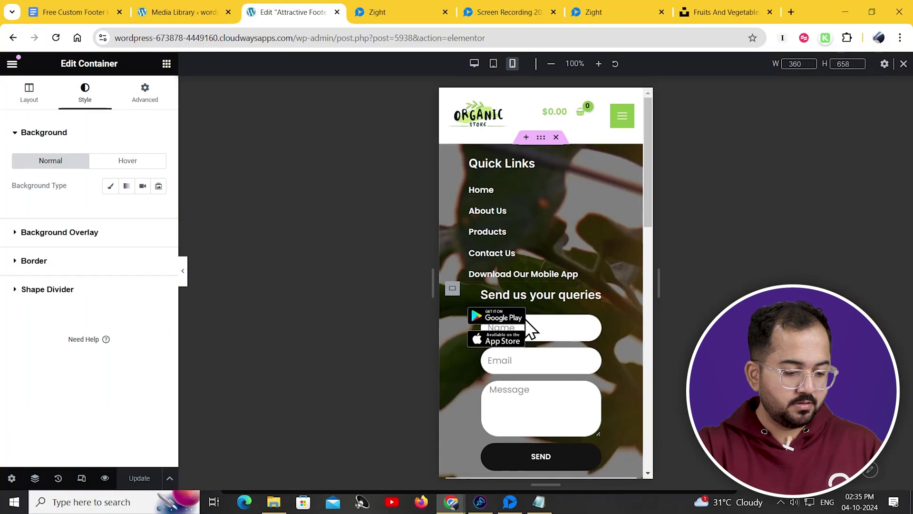
scroll(597, 236, "down", 1)
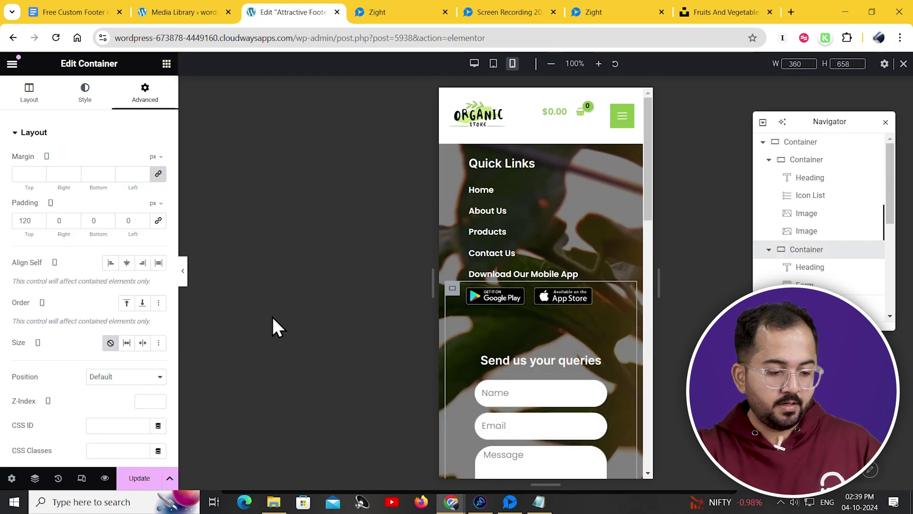
double_click(26, 220)
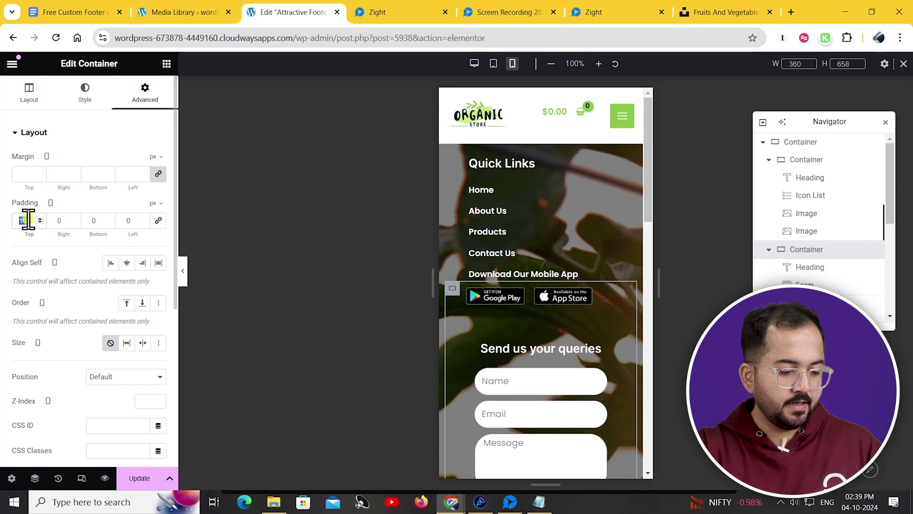
type("80")
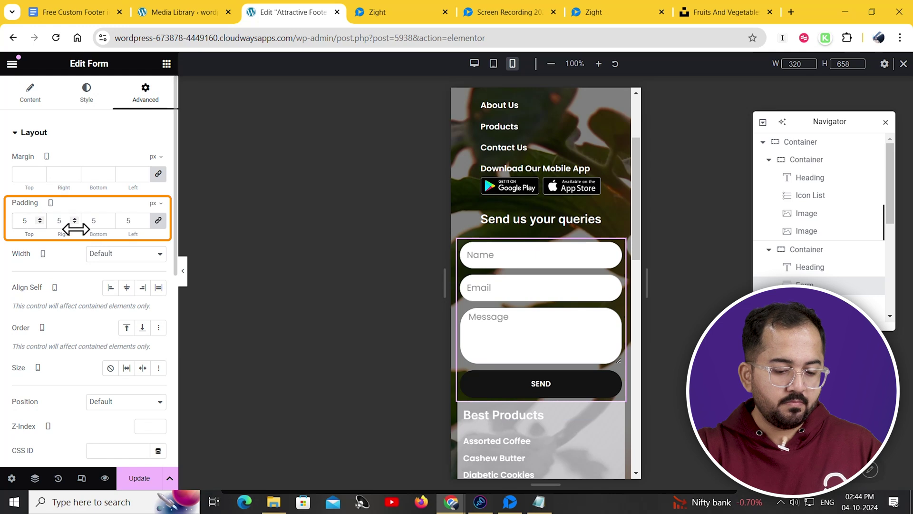
Step: Set the form's right and left padding to 20 px for mobile
left_click(48, 219)
type("20")
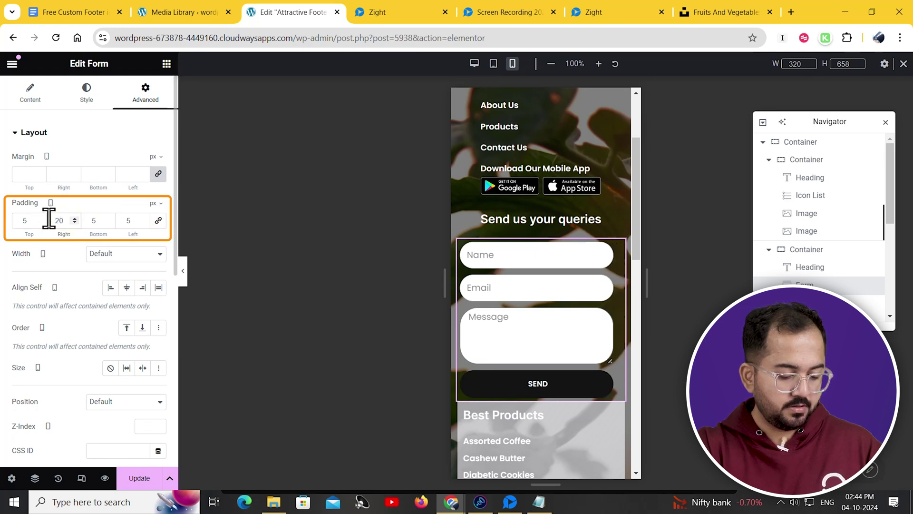
double_click(125, 220)
type("20")
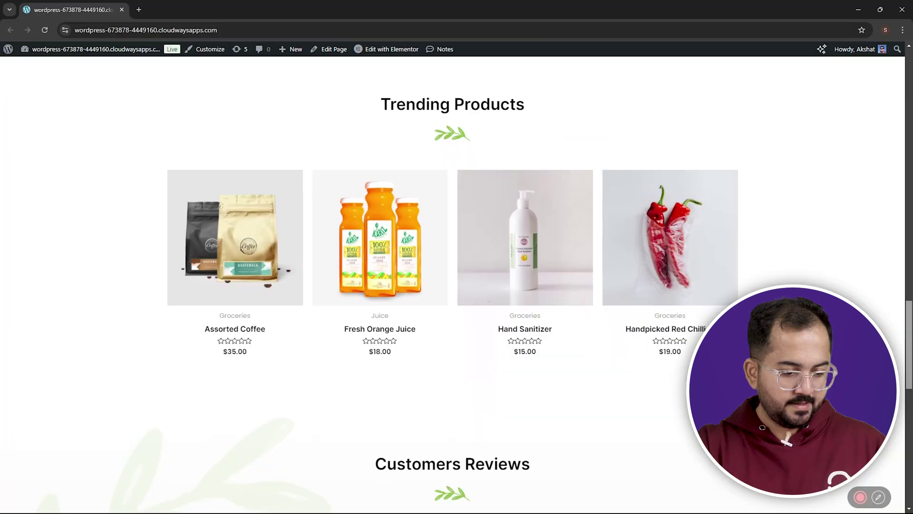
Step: Submit a test message through the live footer form, then open About Us from Quick Links
scroll(293, 368, "down", 15)
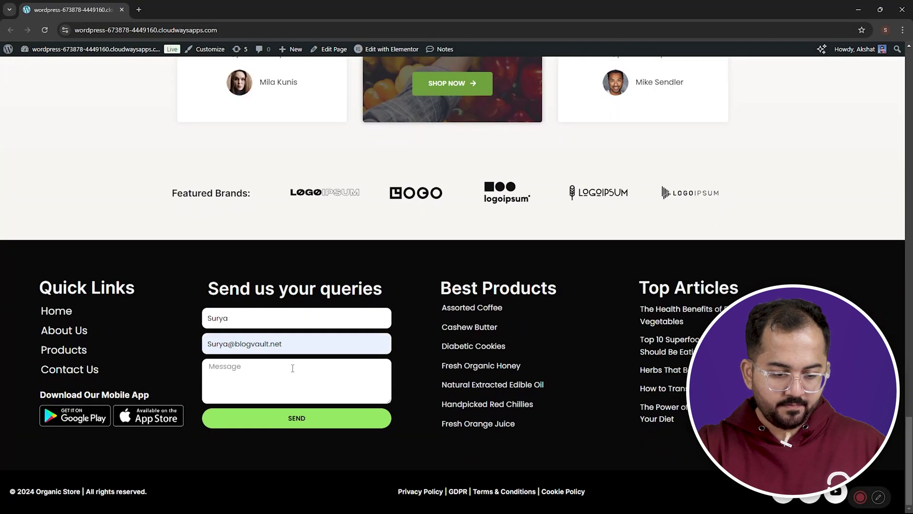
left_click(296, 417)
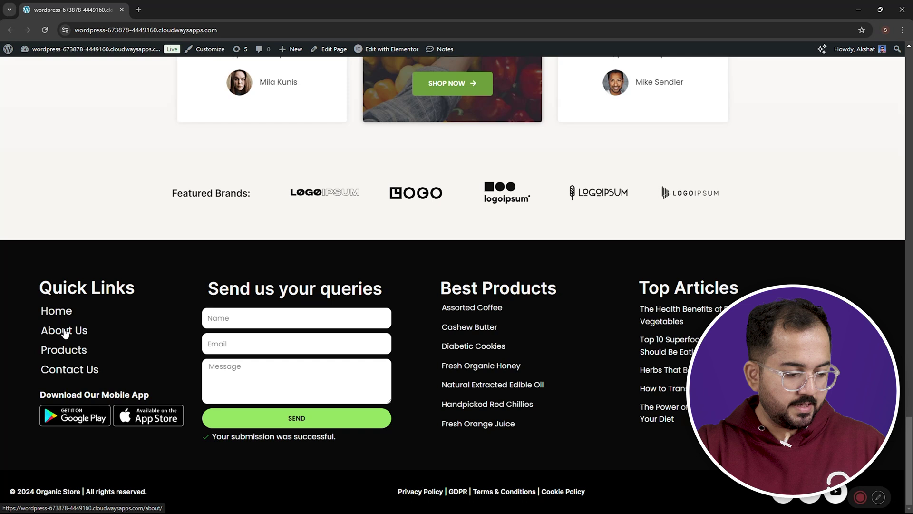
left_click(64, 331)
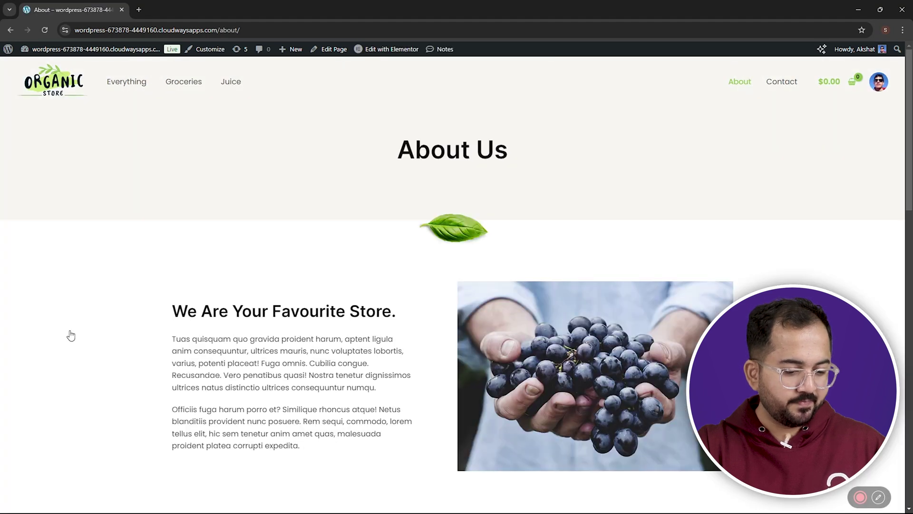